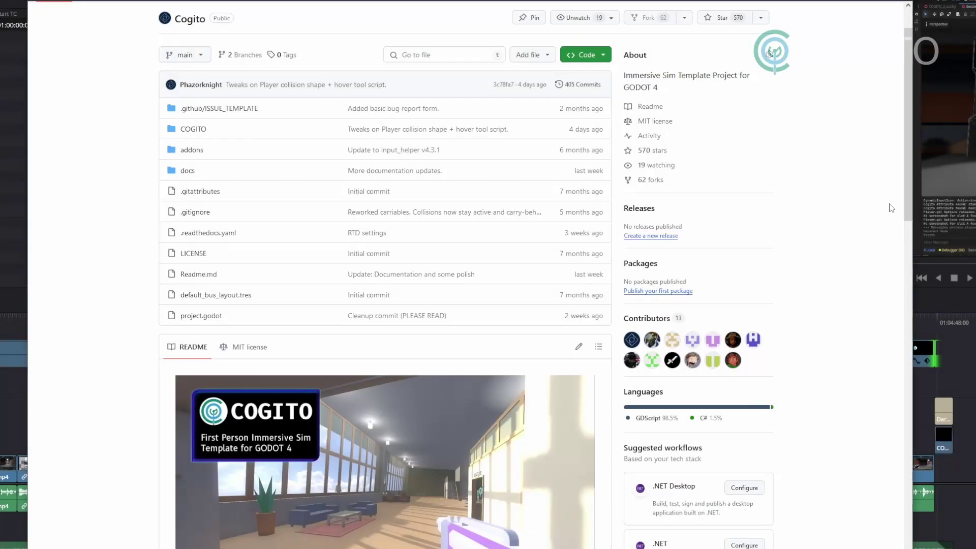
- Scroll through the Cogito GitHub README before moving to the loafbrr itch.io creator page
scroll(877, 214, up, 1)
scroll(877, 215, down, 4)
scroll(877, 215, down, 2)
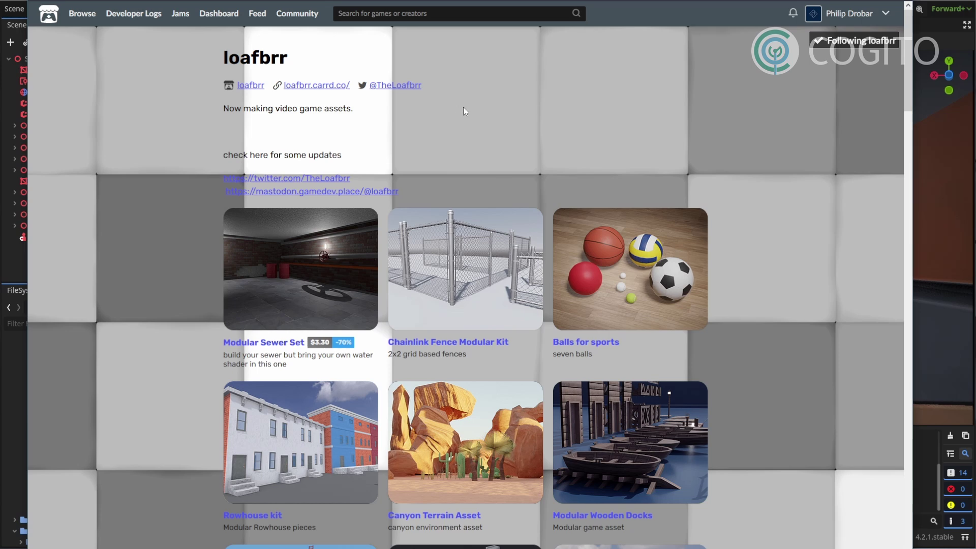
scroll(467, 152, down, 4)
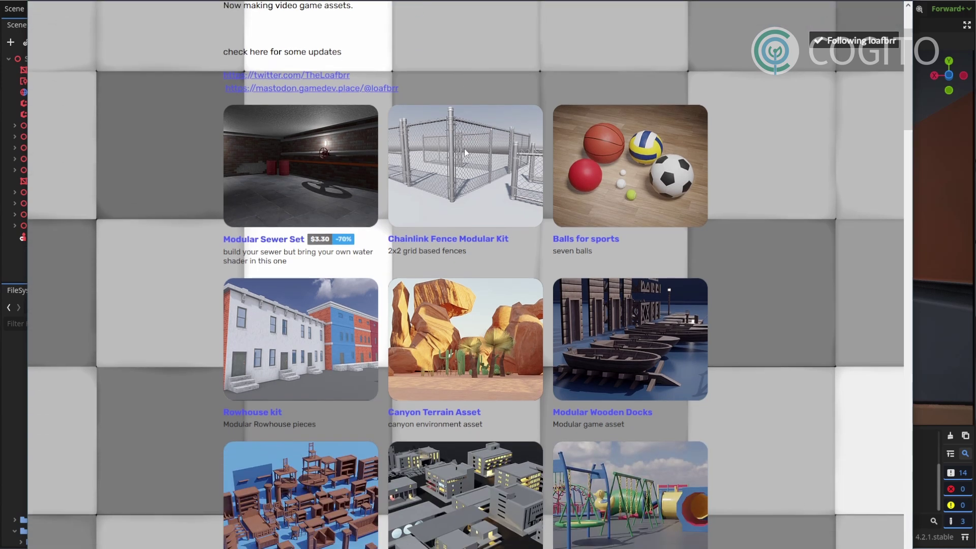
scroll(520, 199, down, 3)
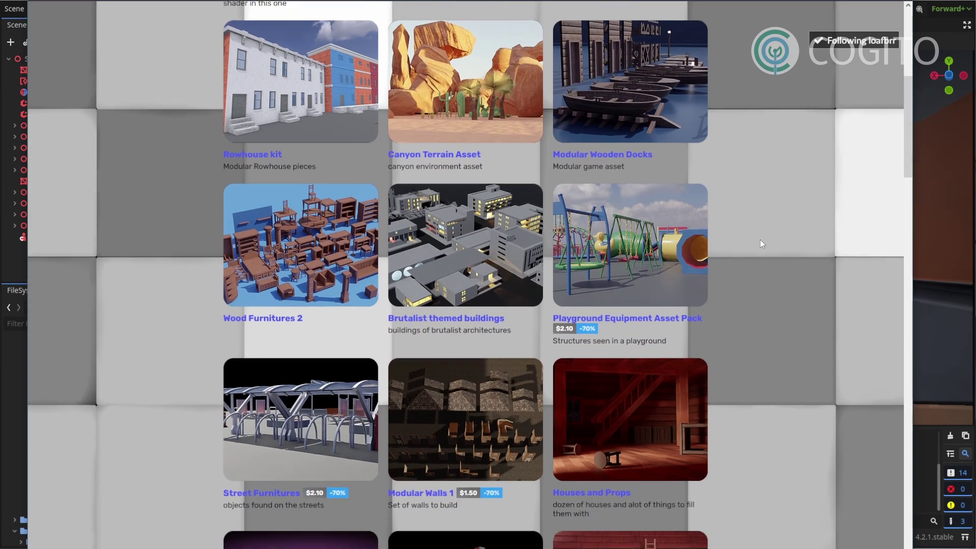
scroll(791, 240, up, 2)
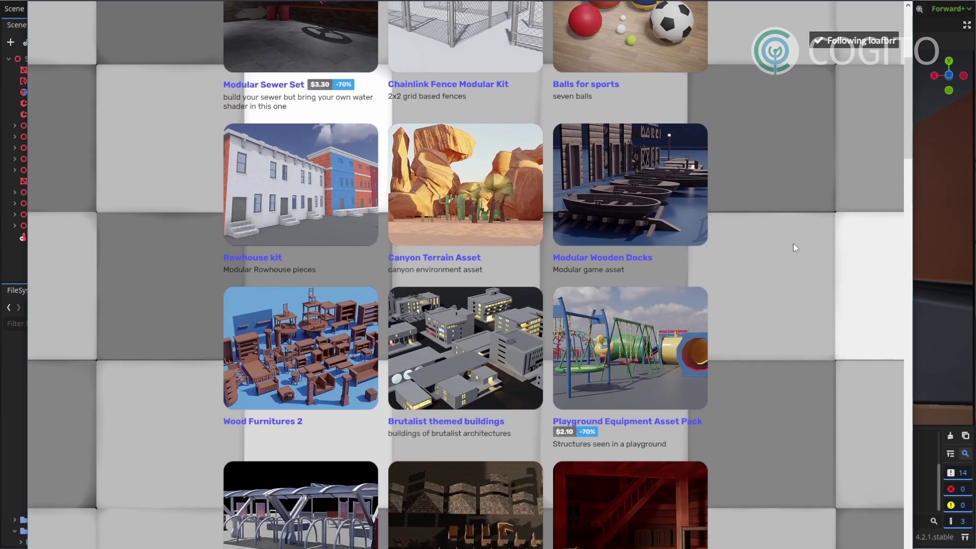
scroll(793, 244, up, 4)
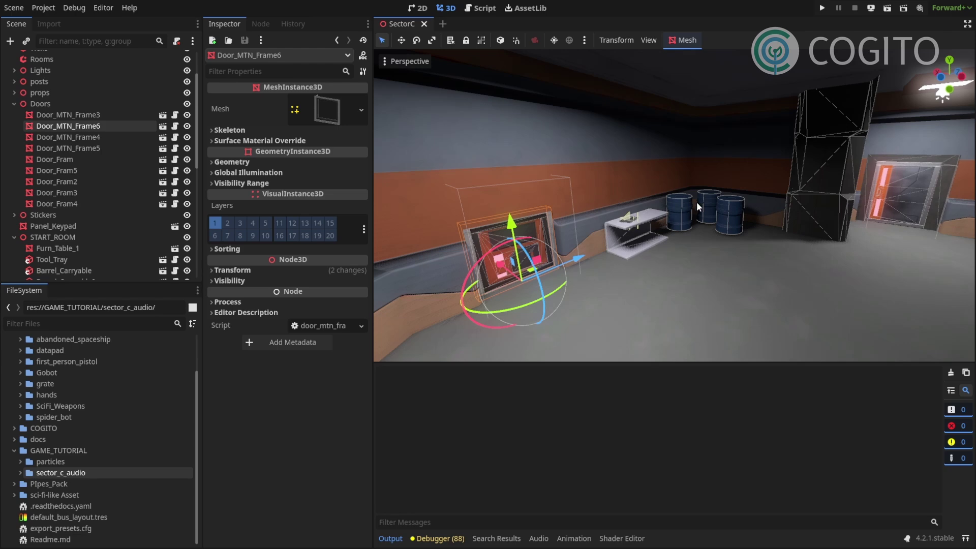
- Focus the viewport on Door_MTN_Frame6 and open its door_mtn_frame scene in its own tab
middle_drag(696, 203, 725, 216)
right_drag(725, 215, 725, 216)
key(w)
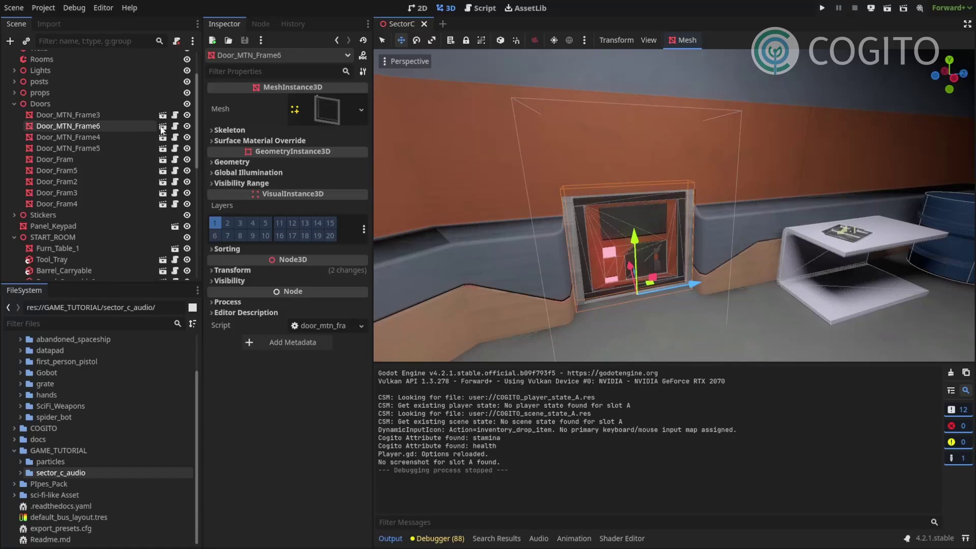
key(f)
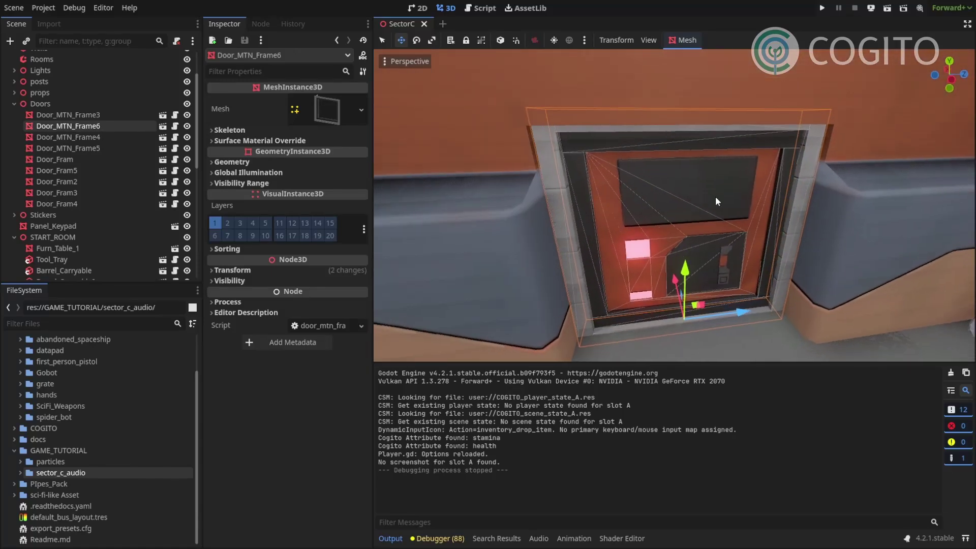
click(163, 126)
right_drag(559, 203, 559, 203)
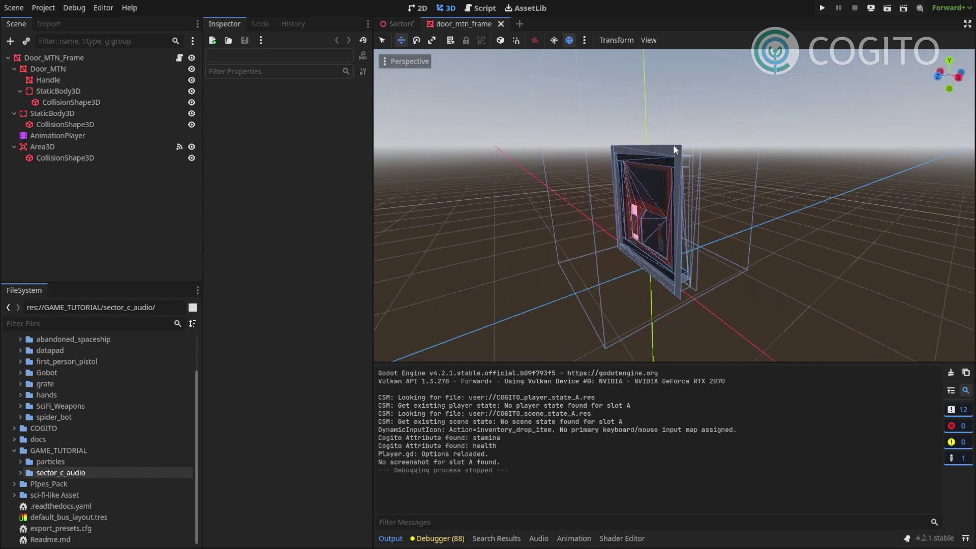
- Save the door scene as a new copy named scifi_door_small.tscn in the Doors folder
click(43, 8)
click(13, 7)
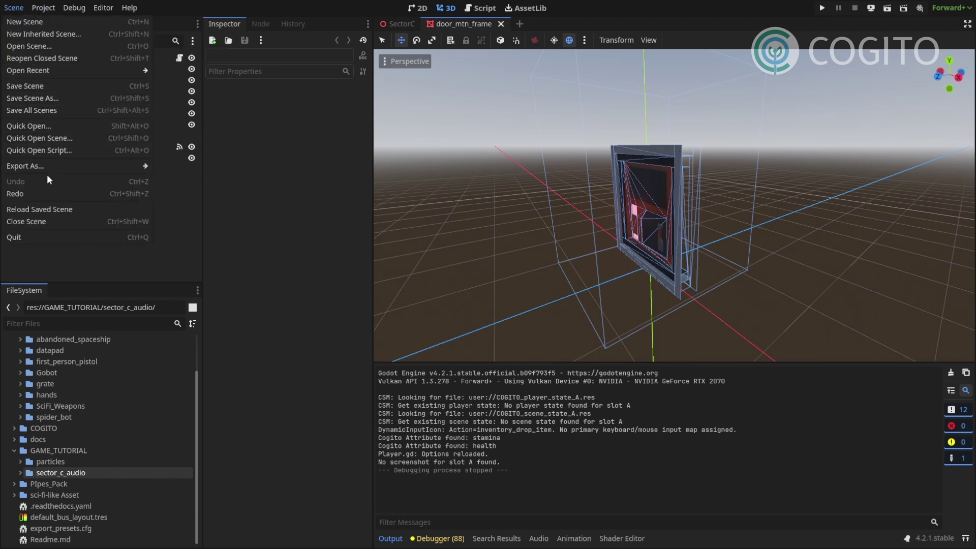
click(50, 98)
click(576, 281)
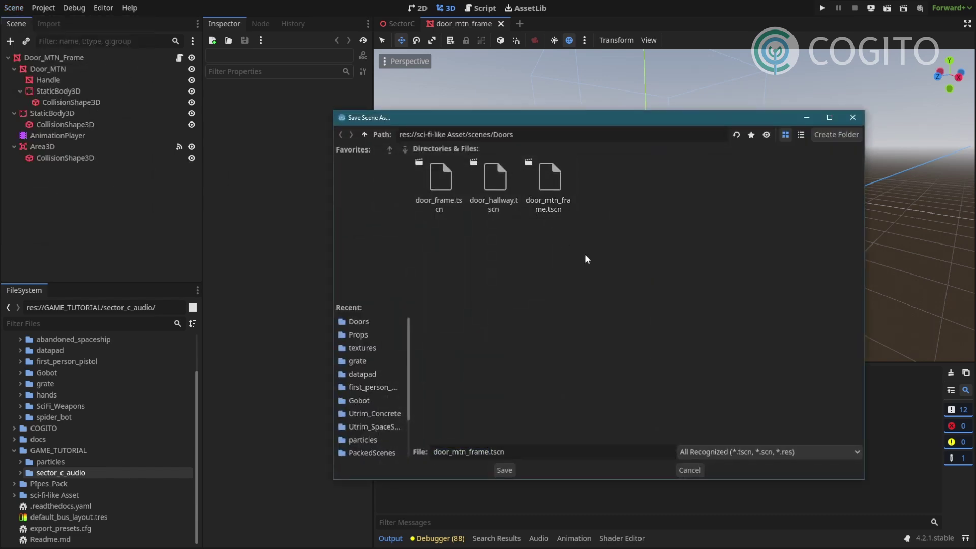
drag(487, 457, 345, 450)
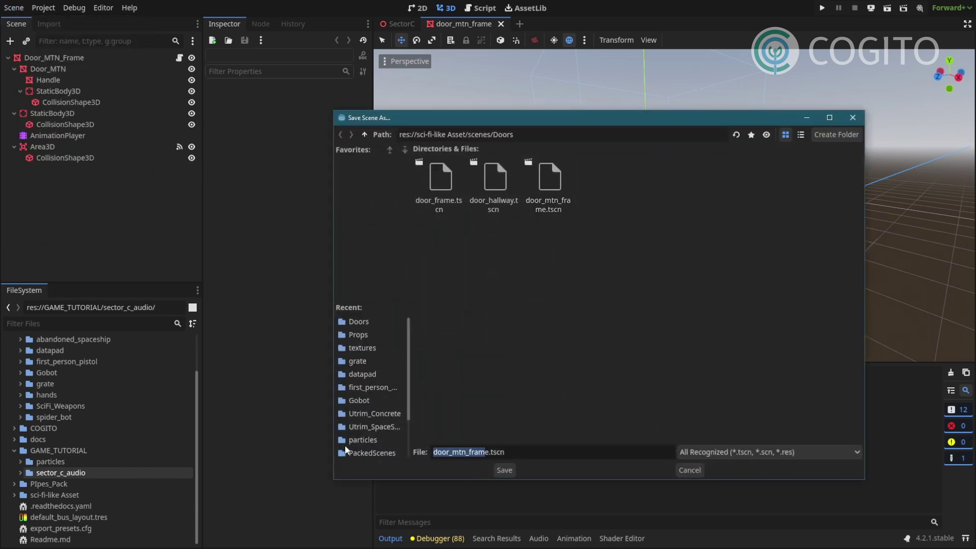
text(scifi_do)
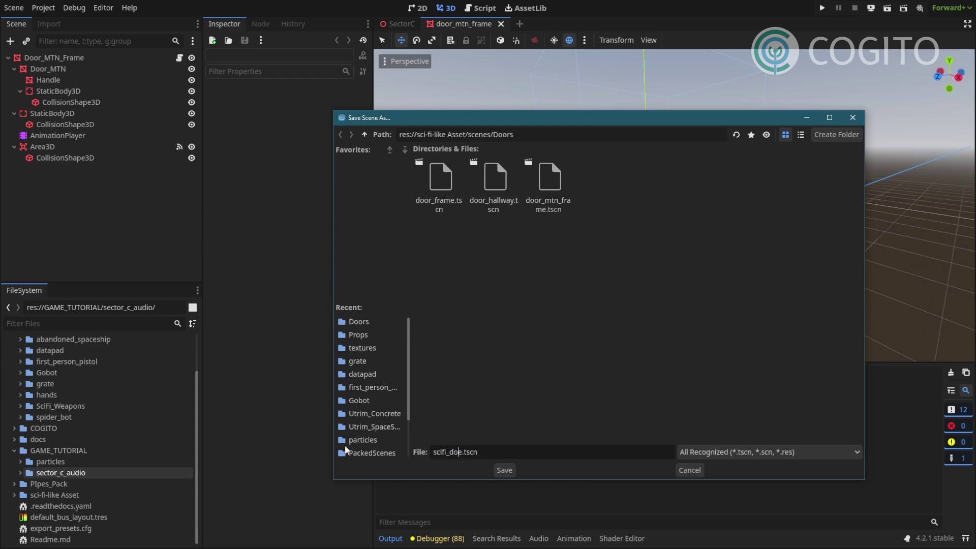
text(or_small)
key(Delete)
key(Return)
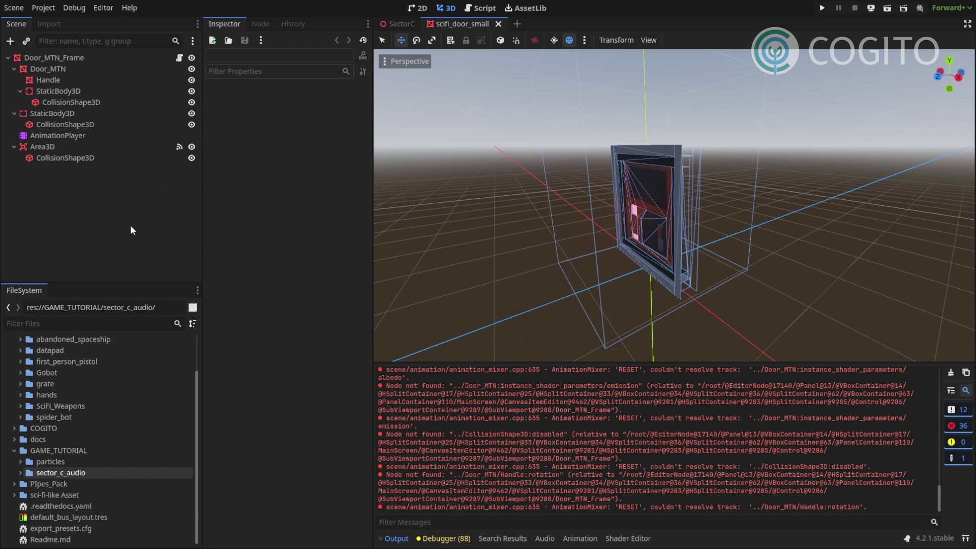
- Delete the Area3D node and its collision shape from the door scene
click(60, 155)
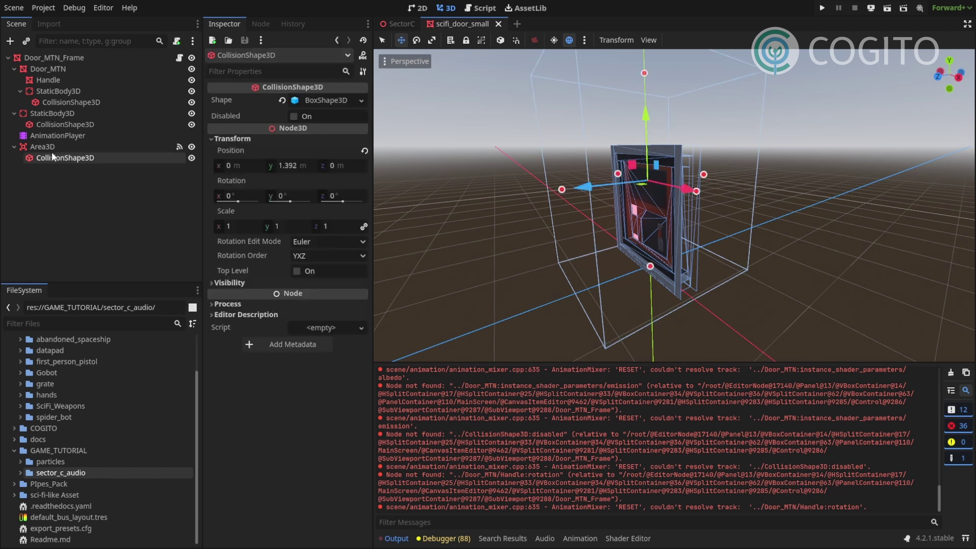
click(51, 148)
click(49, 166)
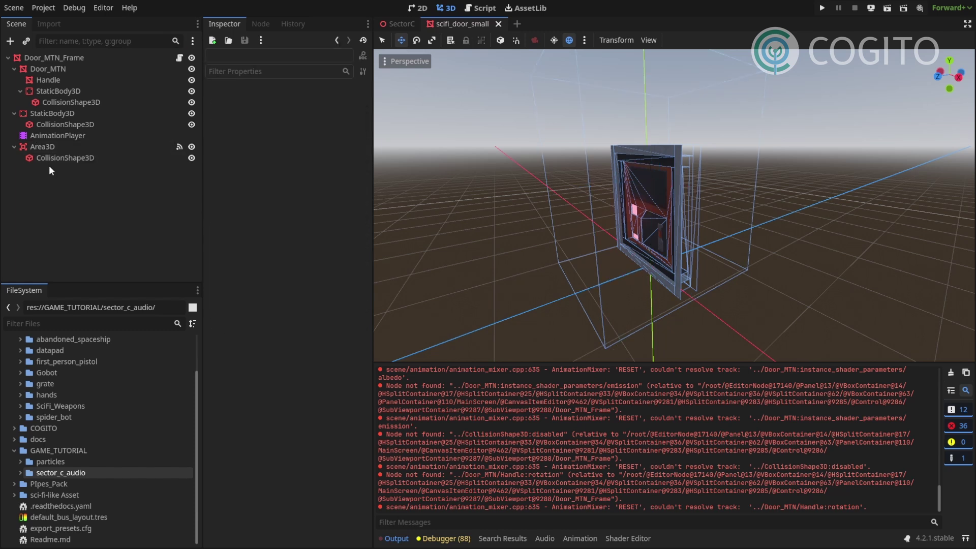
click(47, 146)
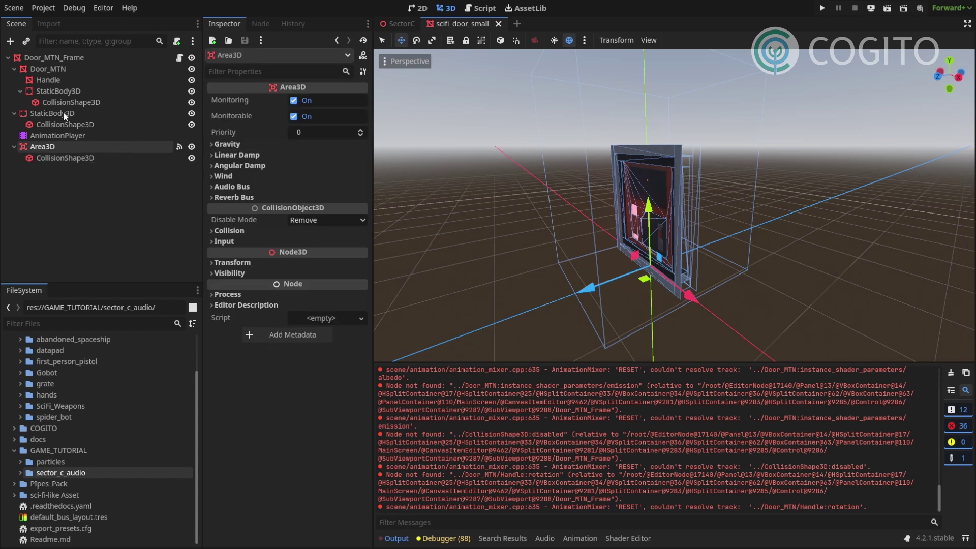
click(72, 155)
click(71, 147)
middle_drag(578, 153, 573, 157)
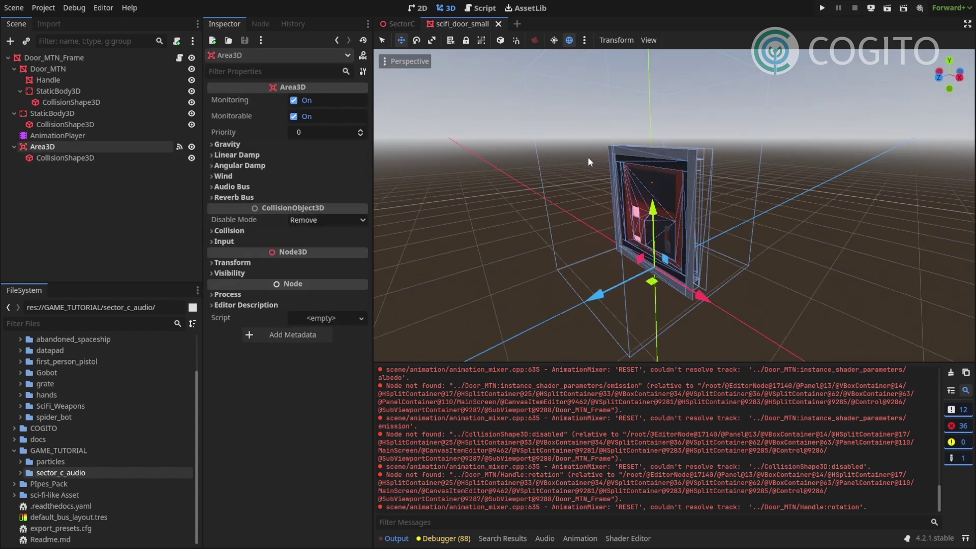
click(58, 172)
click(60, 147)
key(Delete)
key(Return)
- Clear the script from the Door_MTN_Frame root node
click(47, 55)
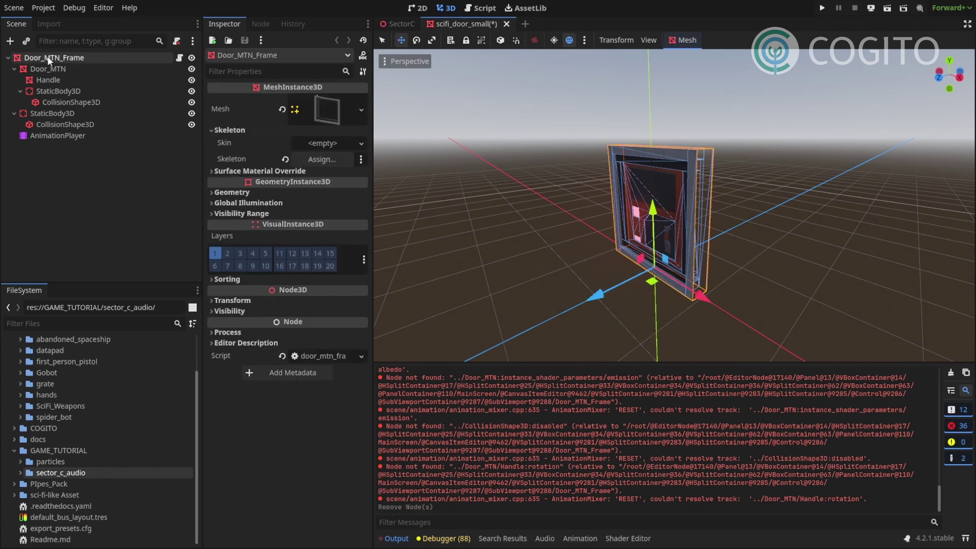
middle_drag(581, 152, 615, 183)
click(283, 355)
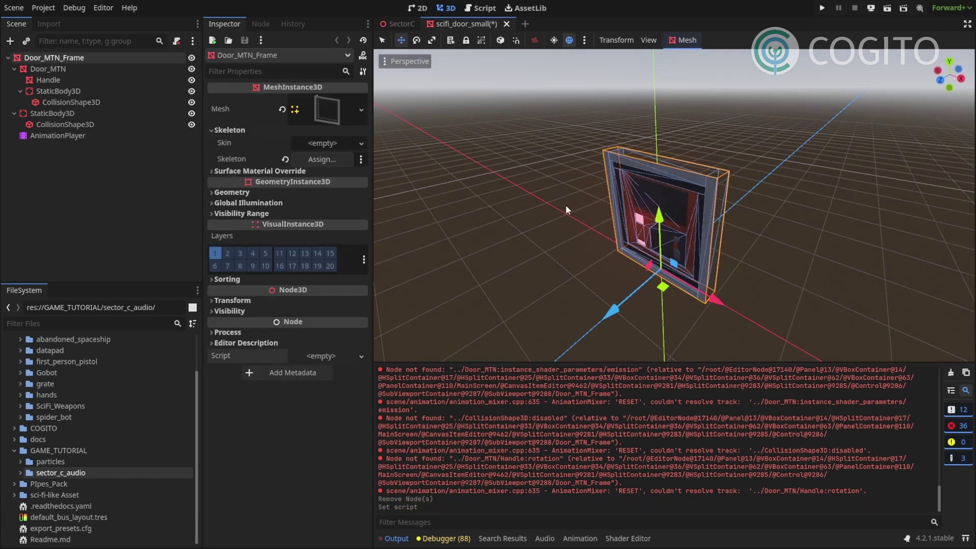
click(135, 177)
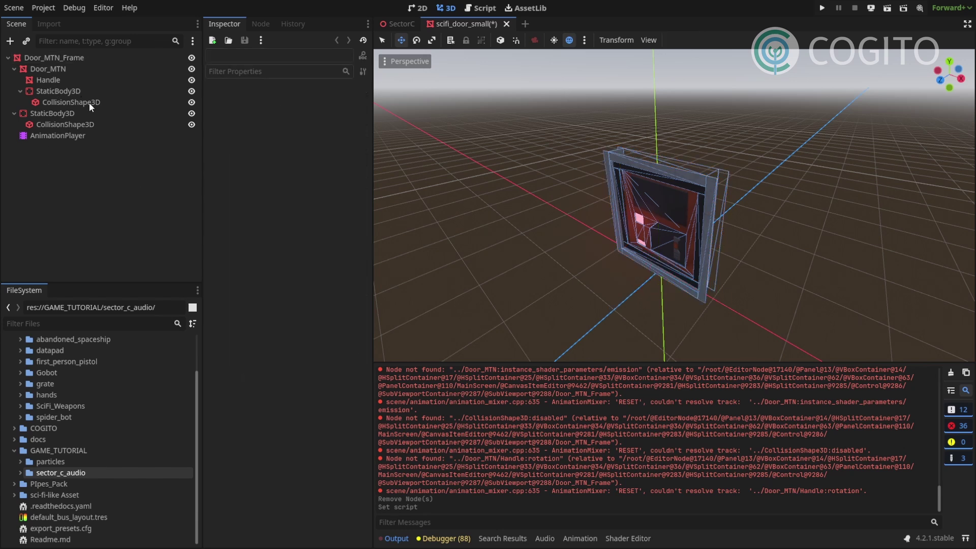
middle_drag(661, 203, 639, 209)
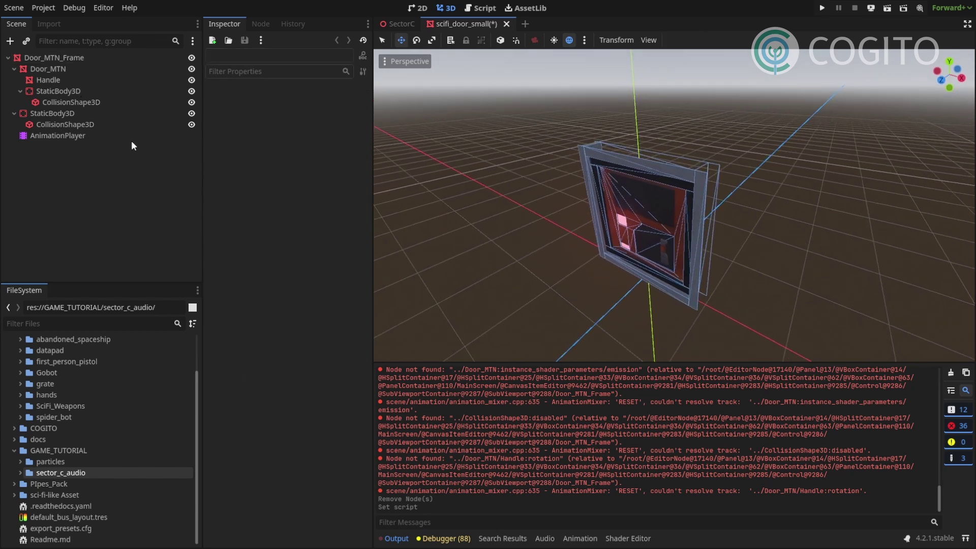
- Create a Node3D, rename it ScifiDoorSmall, and make it root above Door_MTN_Frame
click(9, 40)
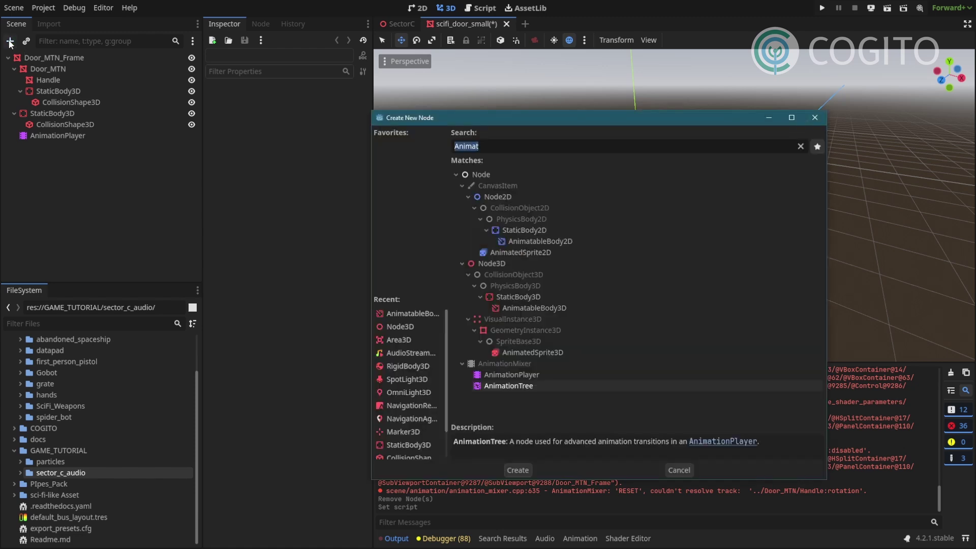
text(nodes)
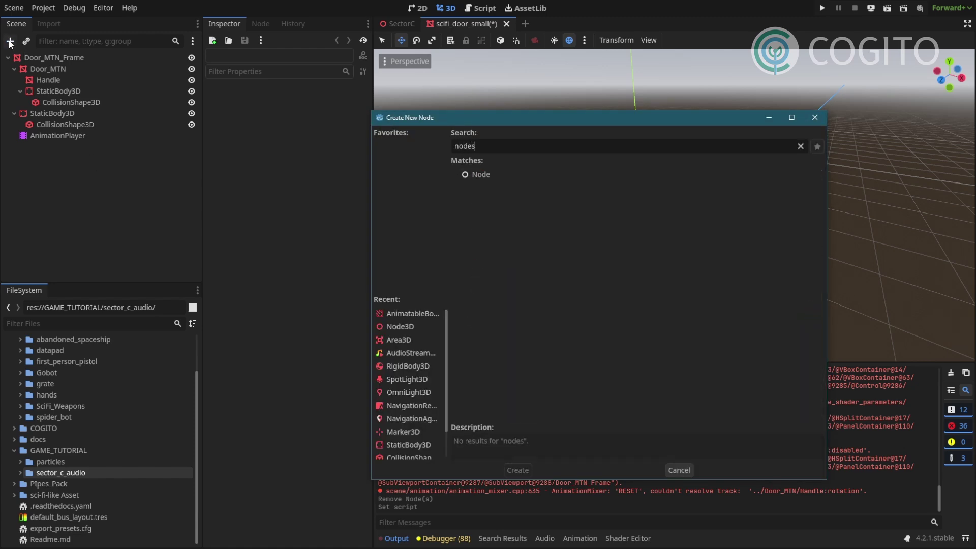
key(BackSpace)
text(3d)
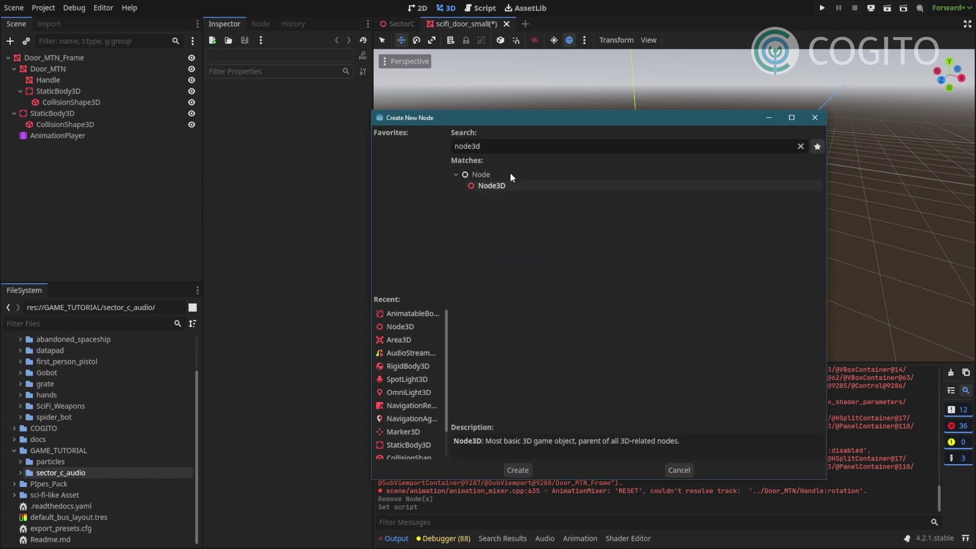
double_click(501, 182)
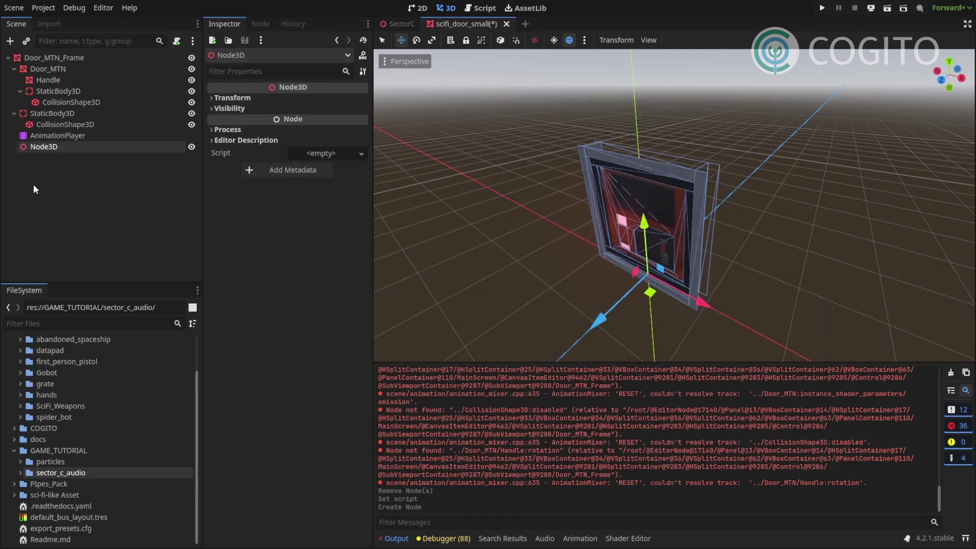
double_click(59, 147)
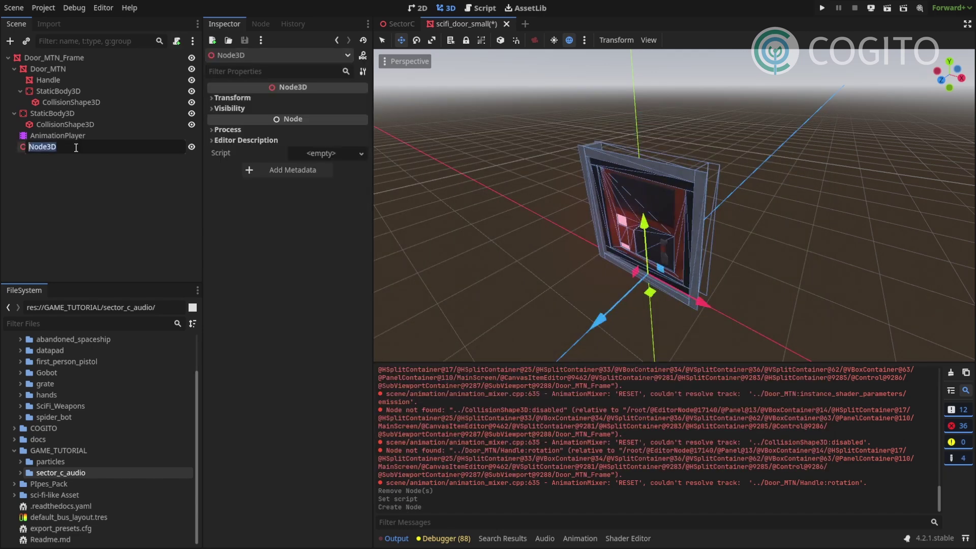
text(ScifiDoorSmall)
key(Return)
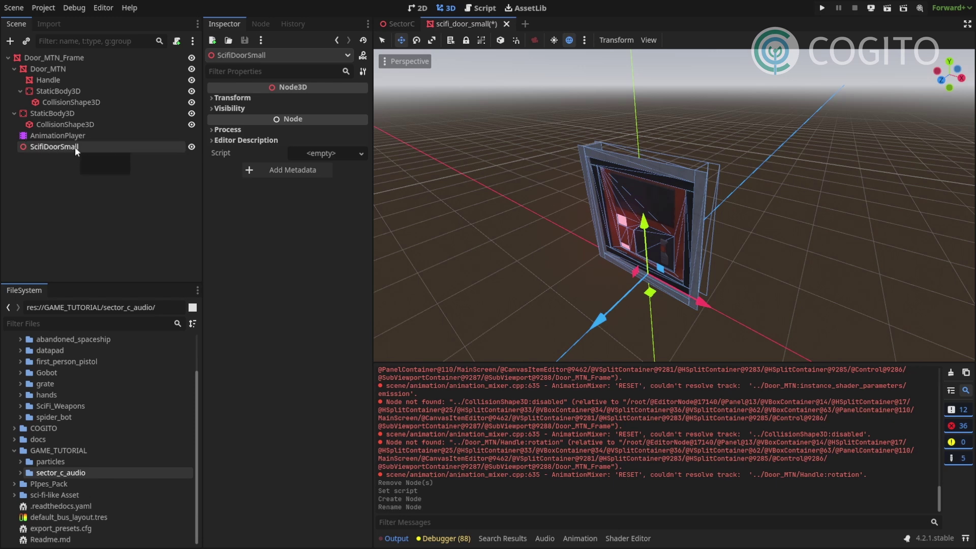
right_click(75, 146)
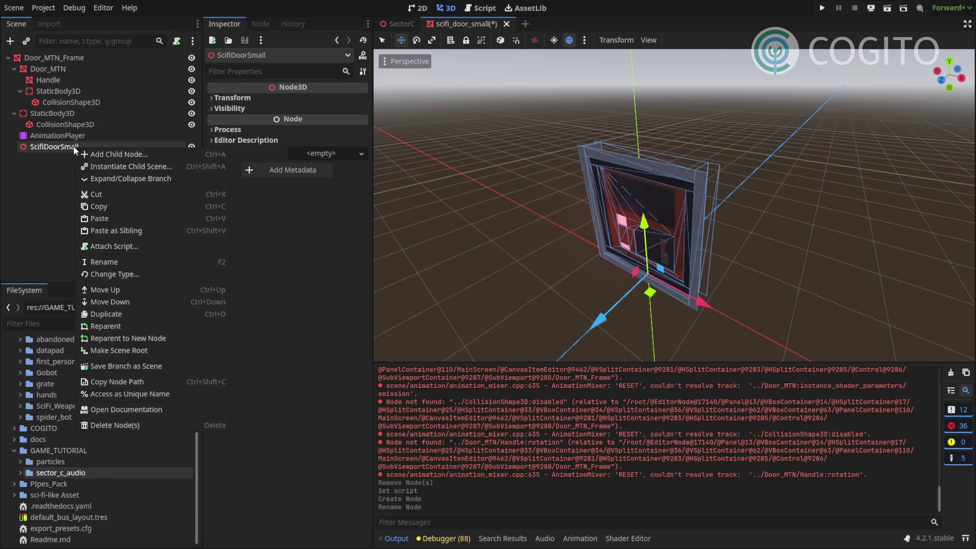
click(111, 350)
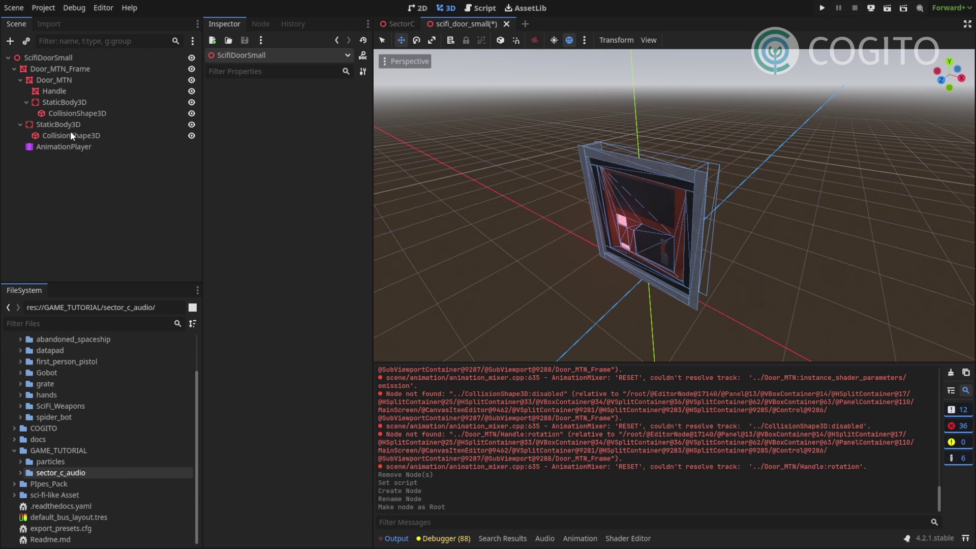
- Reparent the Door_MTN door mesh directly under ScifiDoorSmall, undoing an accidental sideways move
click(44, 58)
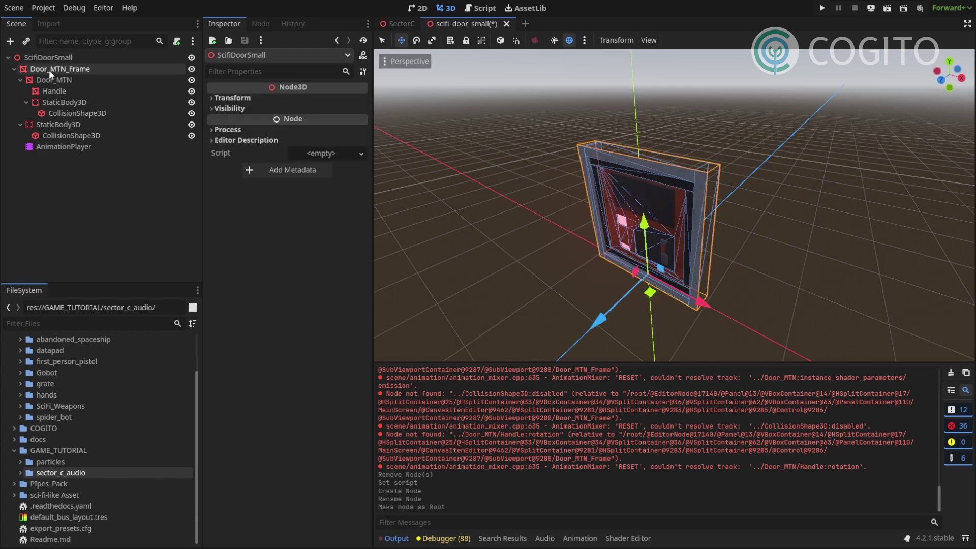
click(49, 69)
middle_drag(651, 195, 694, 200)
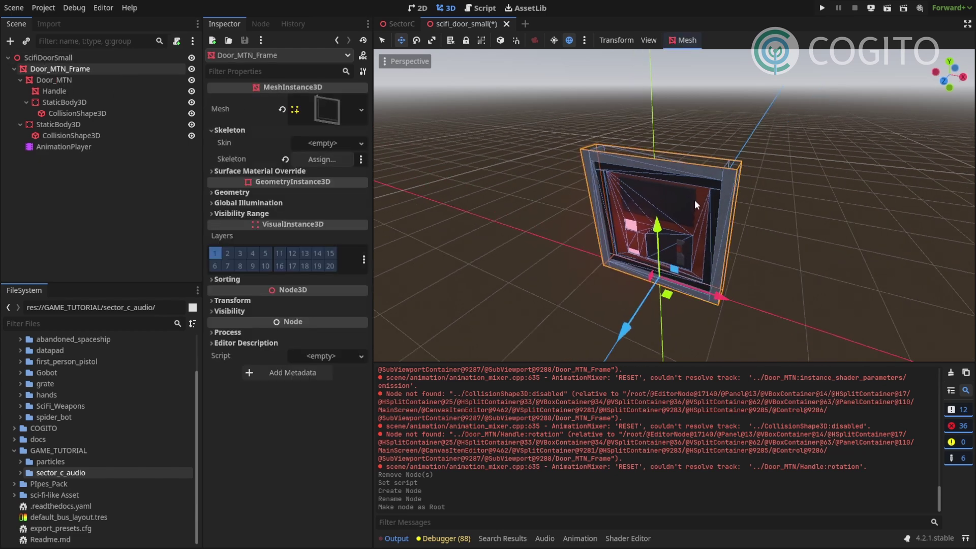
scroll(688, 197, up, 3)
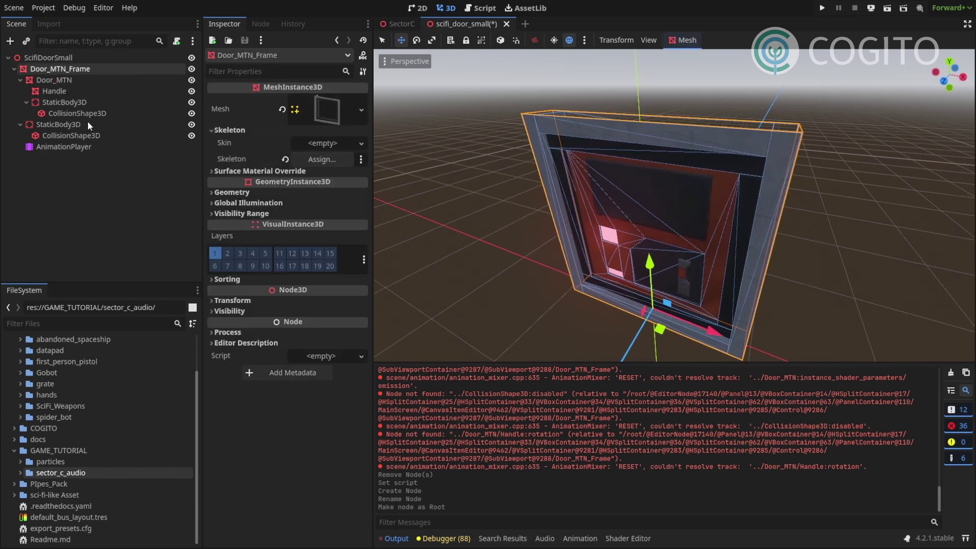
middle_drag(687, 225, 678, 212)
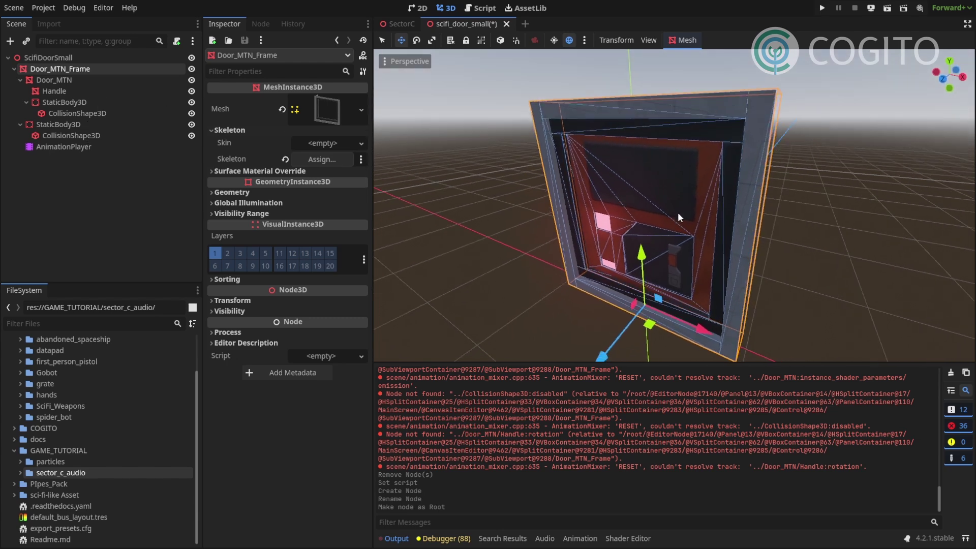
click(49, 81)
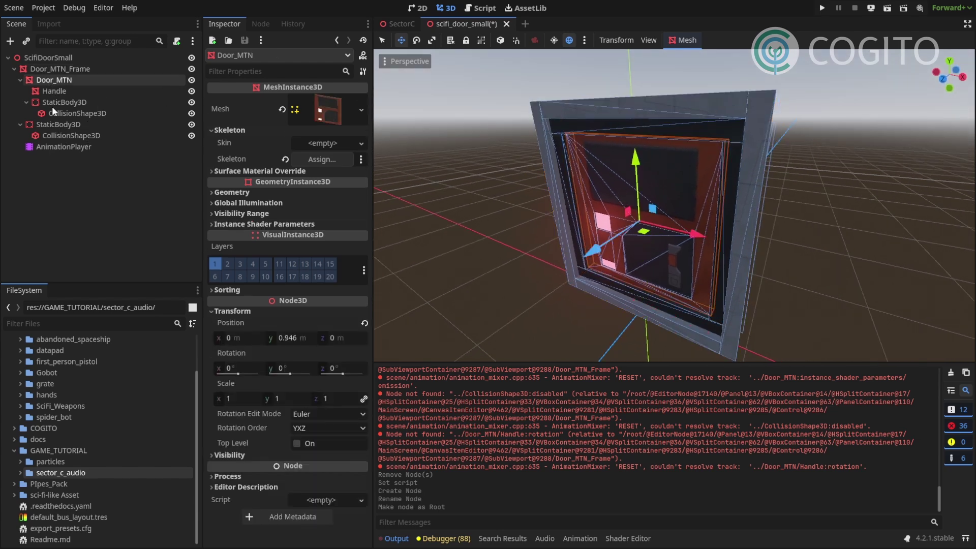
drag(45, 81, 51, 60)
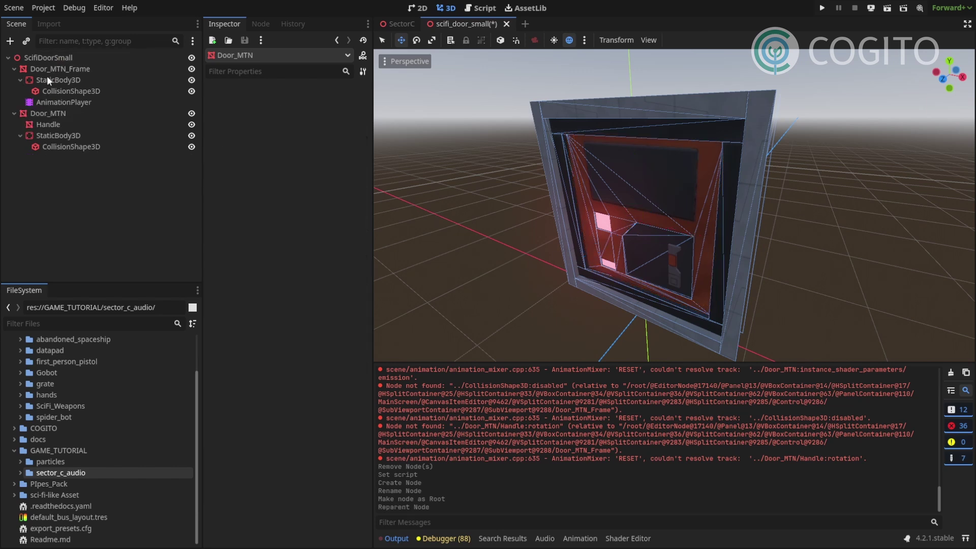
click(46, 73)
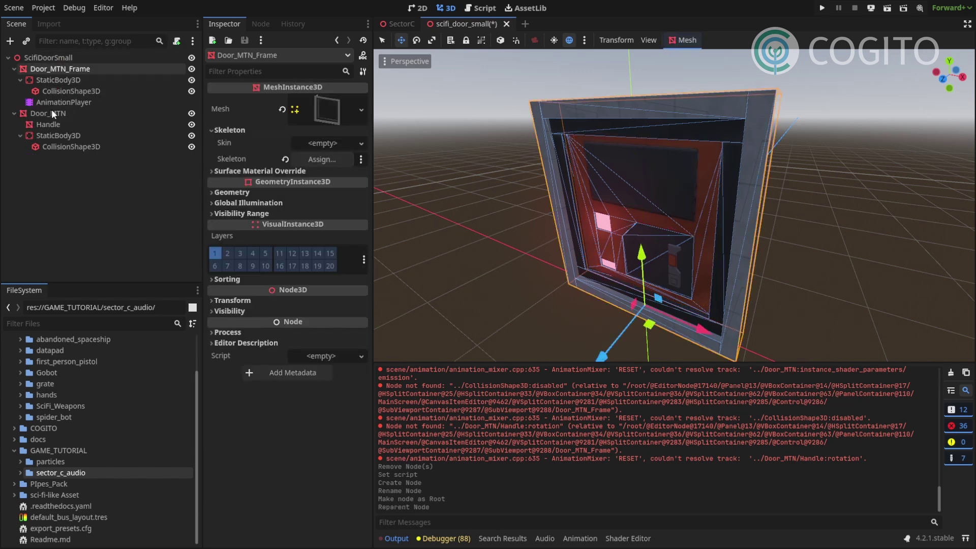
click(51, 113)
drag(646, 257, 722, 239)
key(ctrl+z)
- Scrub the AnimationPlayer's Open animation to preview the door opening
click(57, 101)
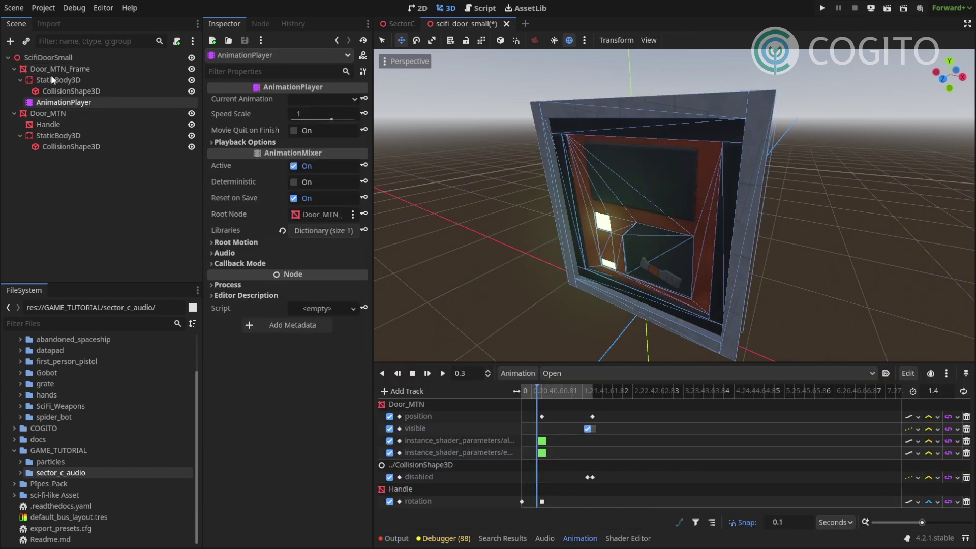
mouse_move(46, 103)
mouse_down()
mouse_move(47, 121)
mouse_move(45, 109)
mouse_up()
click(51, 103)
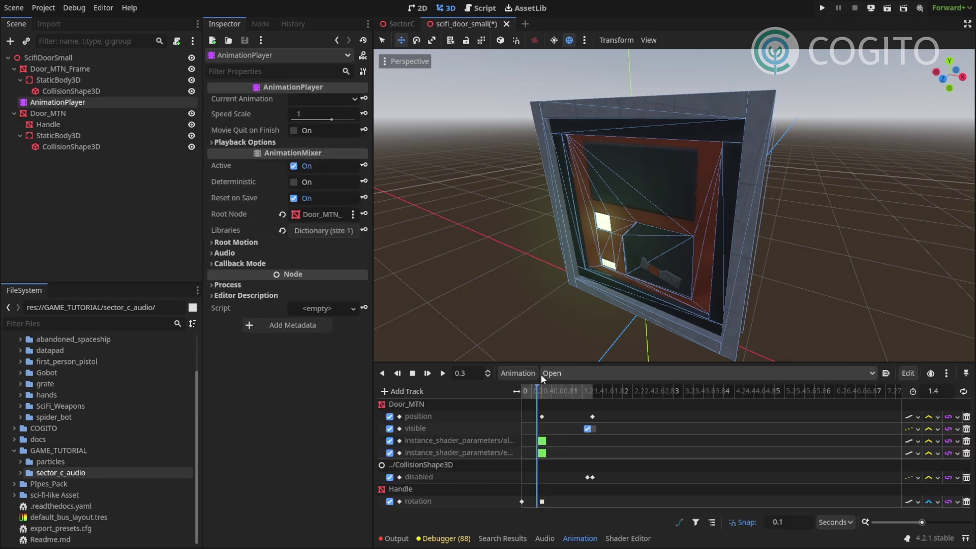
mouse_move(532, 389)
mouse_down()
mouse_move(594, 390)
mouse_move(516, 391)
mouse_up()
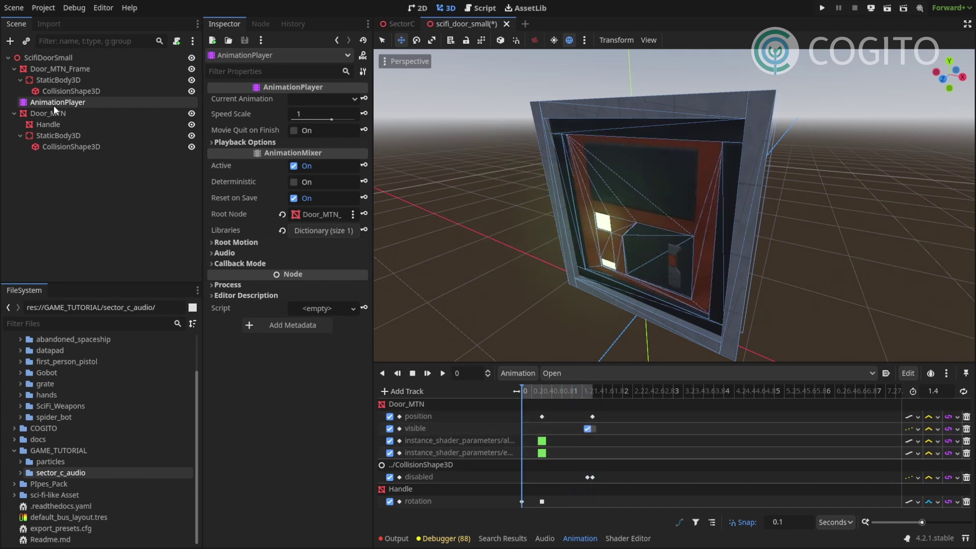
mouse_move(523, 388)
mouse_down()
mouse_move(594, 390)
mouse_move(523, 392)
mouse_up()
- Add an AnimatableBody3D child node to the ScifiDoorSmall scene
click(56, 60)
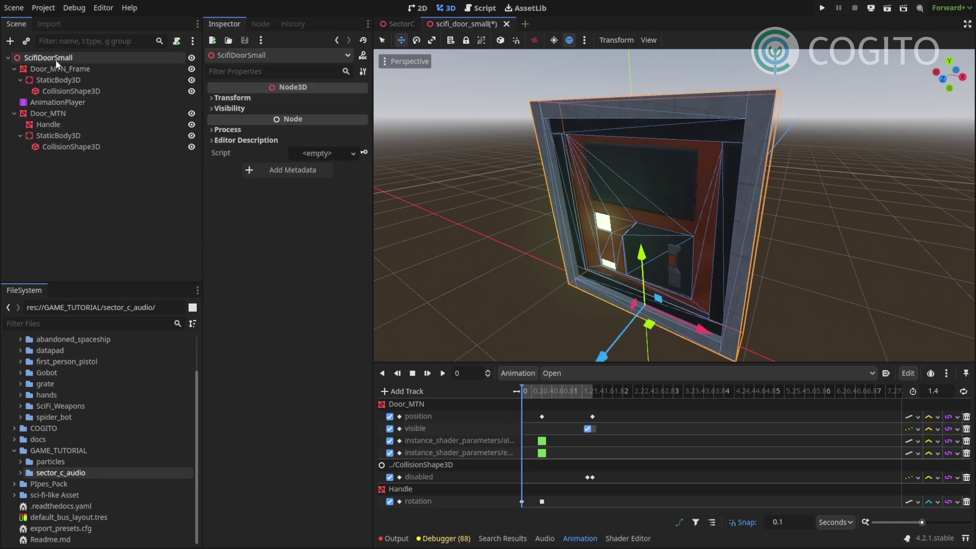
right_click(56, 59)
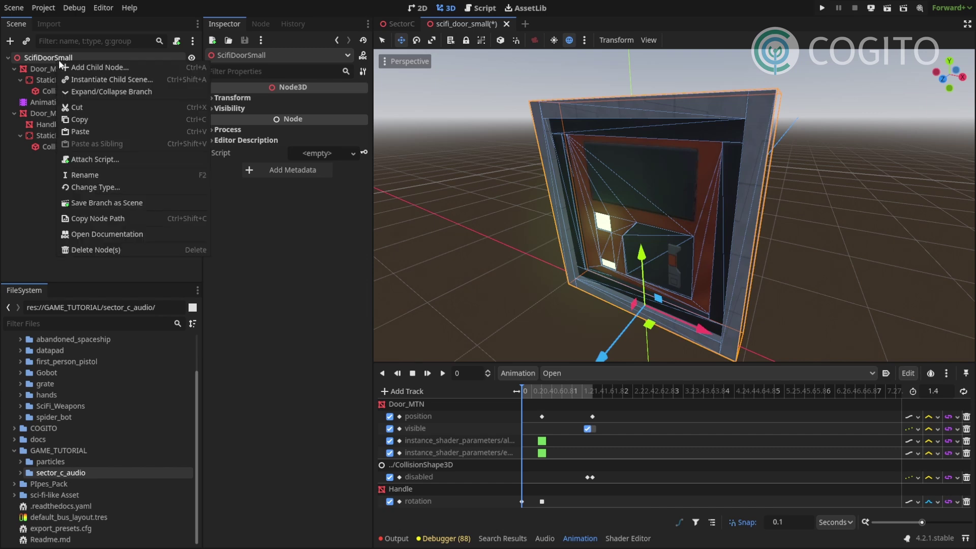
click(93, 69)
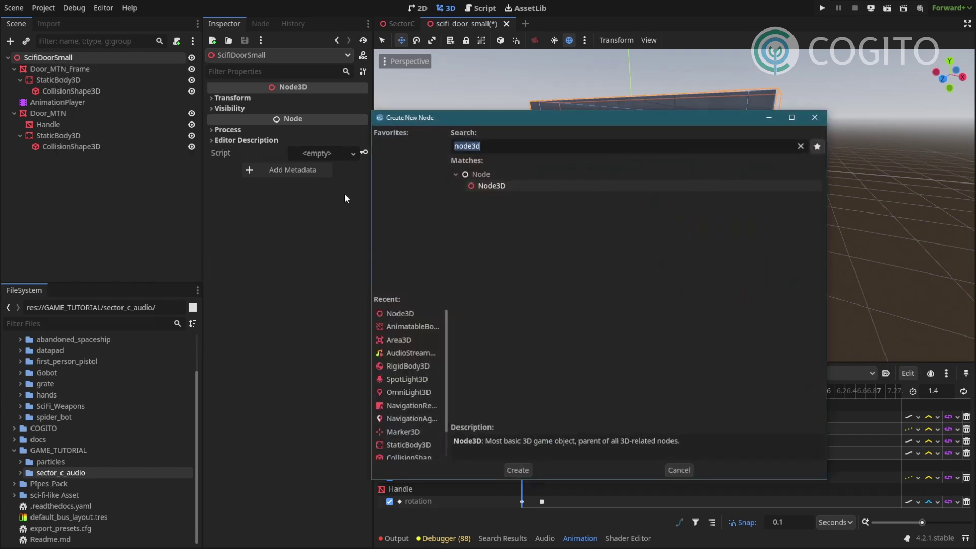
text(Ani)
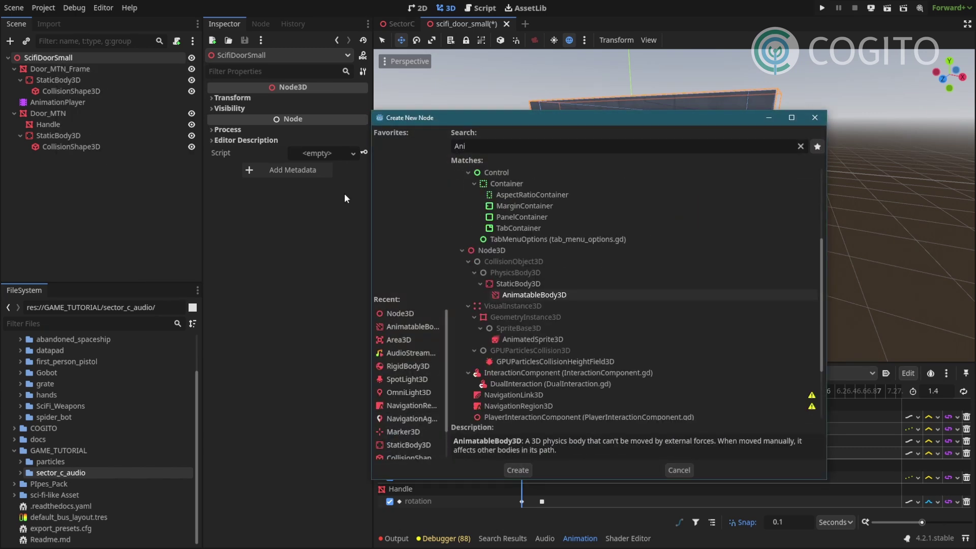
double_click(557, 295)
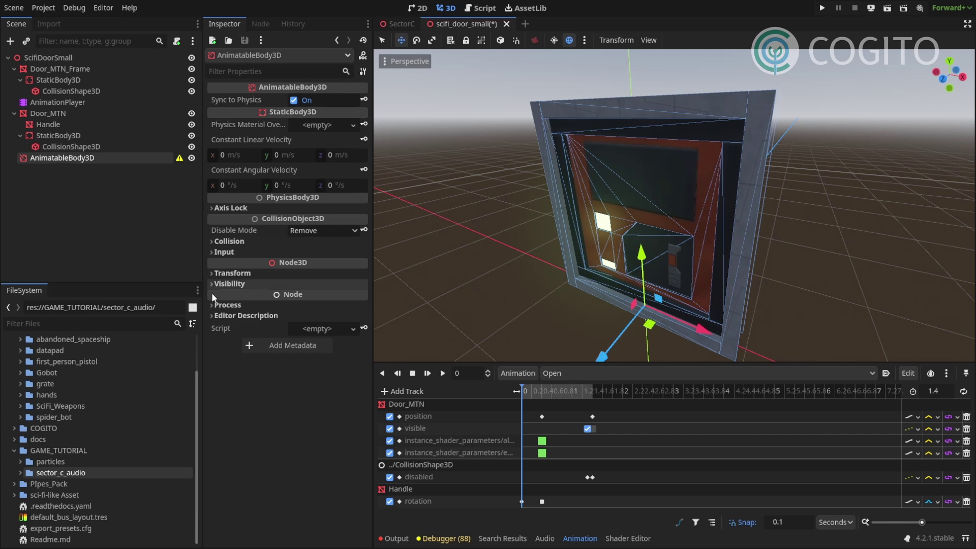
- Quick-load the cogito_door.gd script onto the AnimatableBody3D
click(301, 328)
click(318, 360)
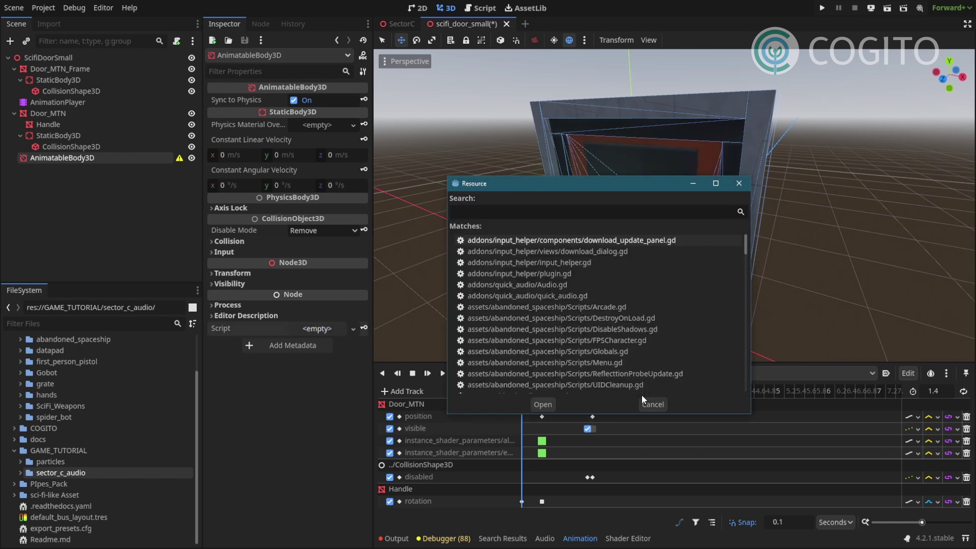
text(cogito_door)
key(Return)
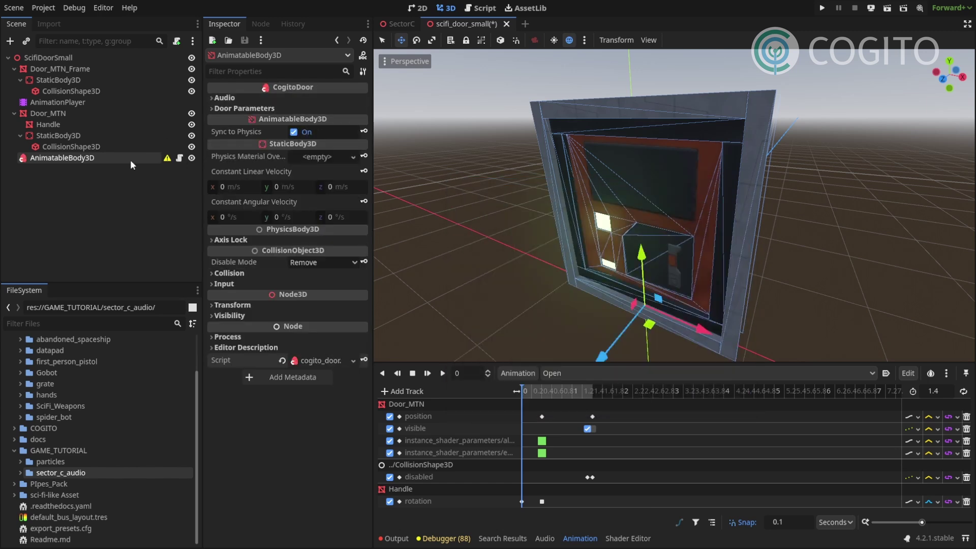
mouse_move(168, 158)
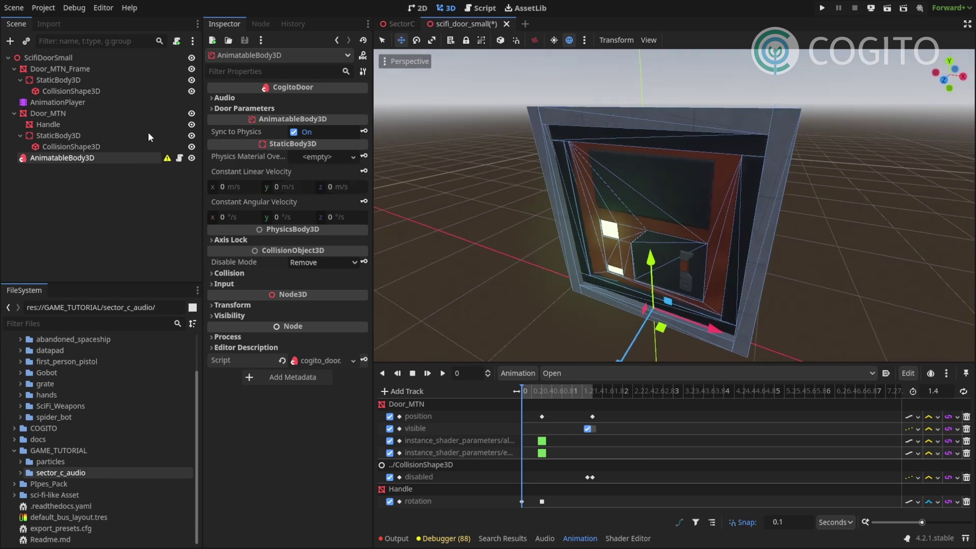
- Move CollisionShape3D, AnimationPlayer and Door_MTN under AnimatableBody3D
click(57, 136)
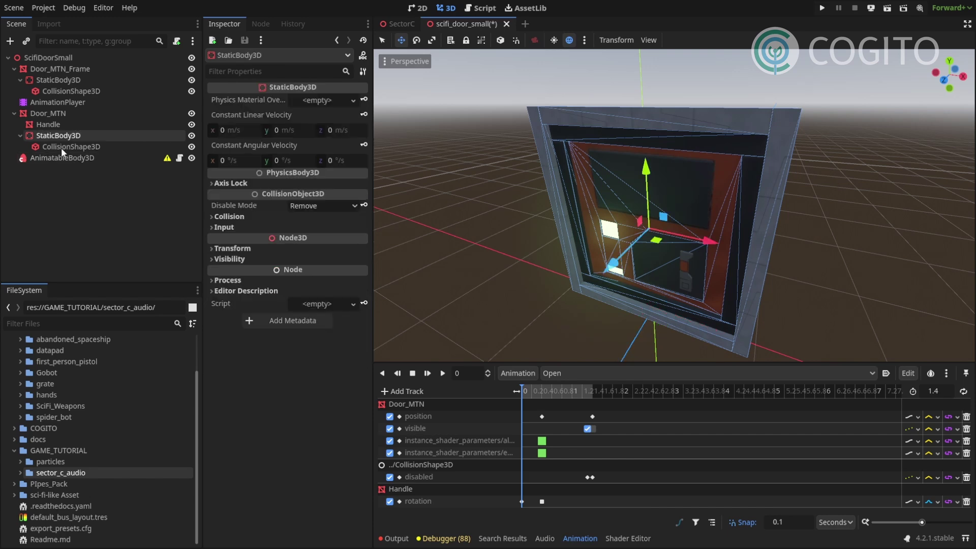
click(61, 148)
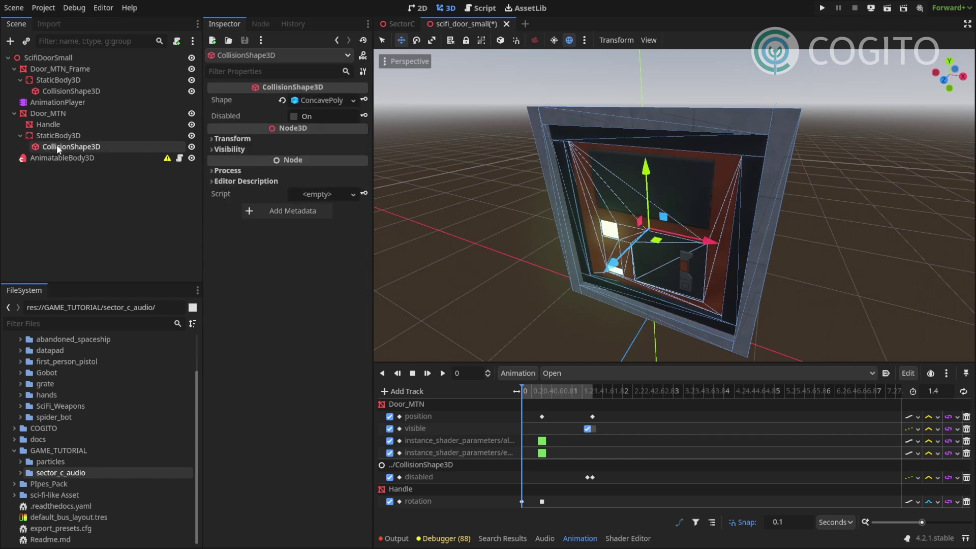
drag(57, 145, 57, 156)
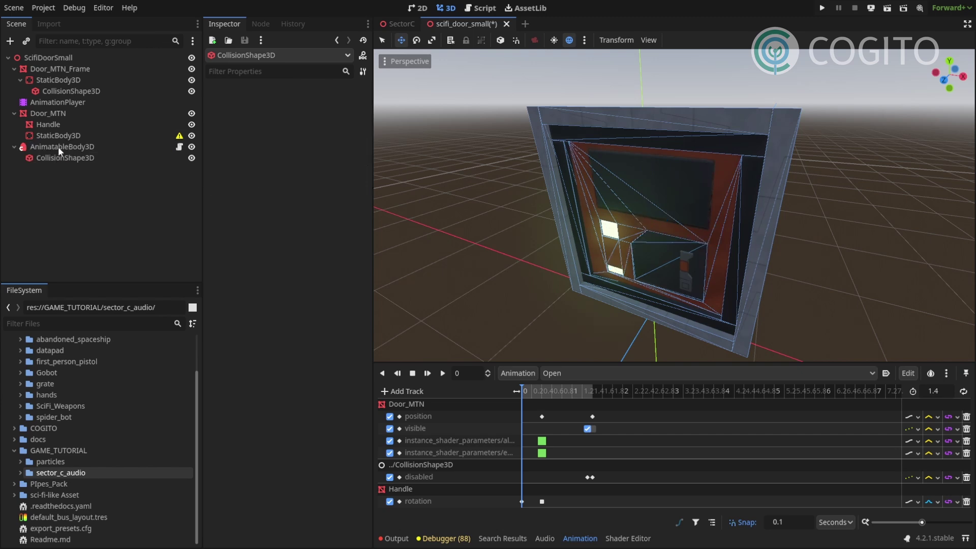
click(51, 145)
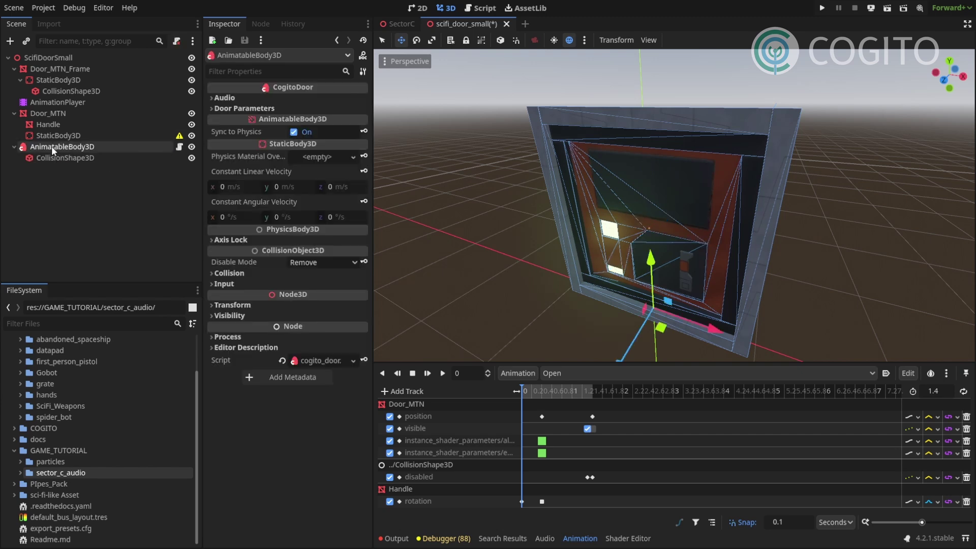
click(48, 104)
ctrl+click(47, 113)
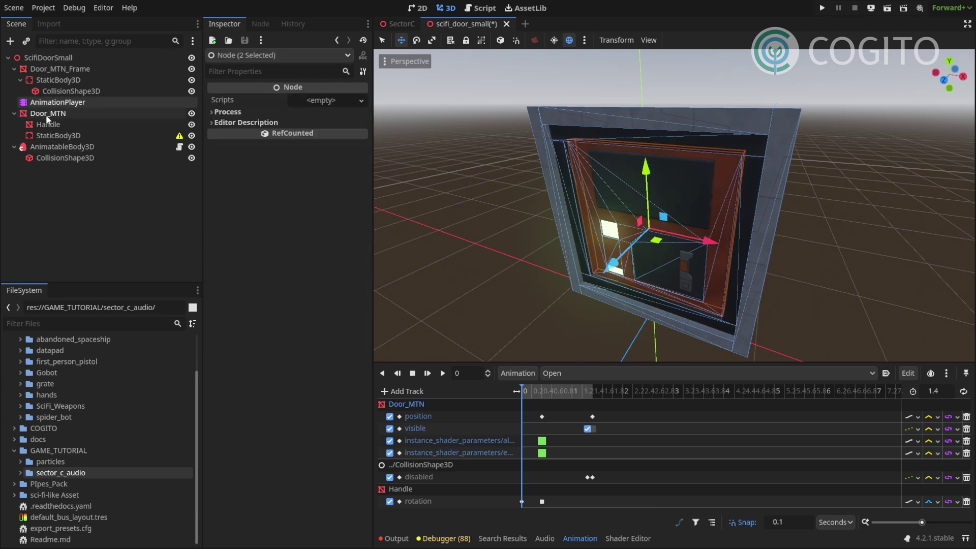
drag(46, 114, 56, 144)
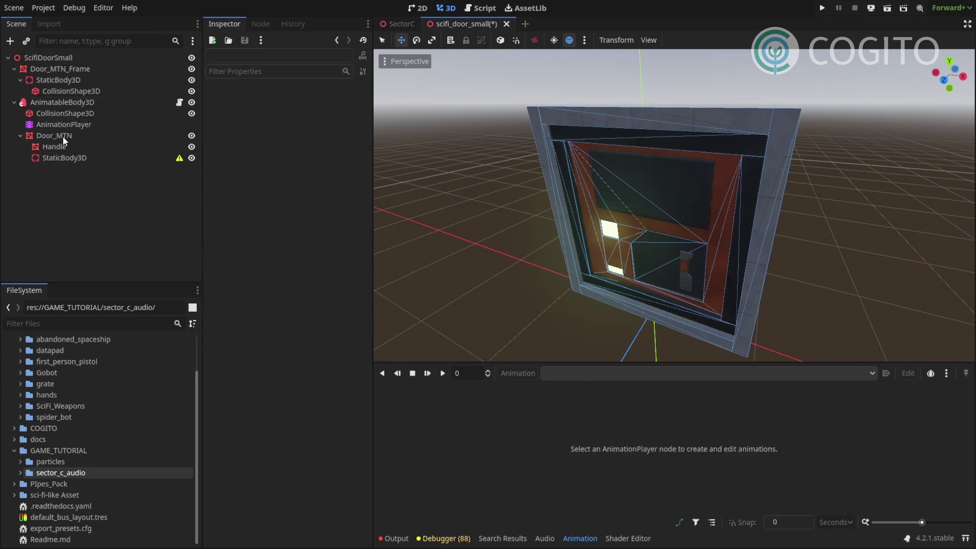
- Preview the Open animation, then delete the leftover StaticBody3D under Door_MTN
click(62, 135)
click(62, 124)
drag(545, 391, 513, 386)
click(68, 157)
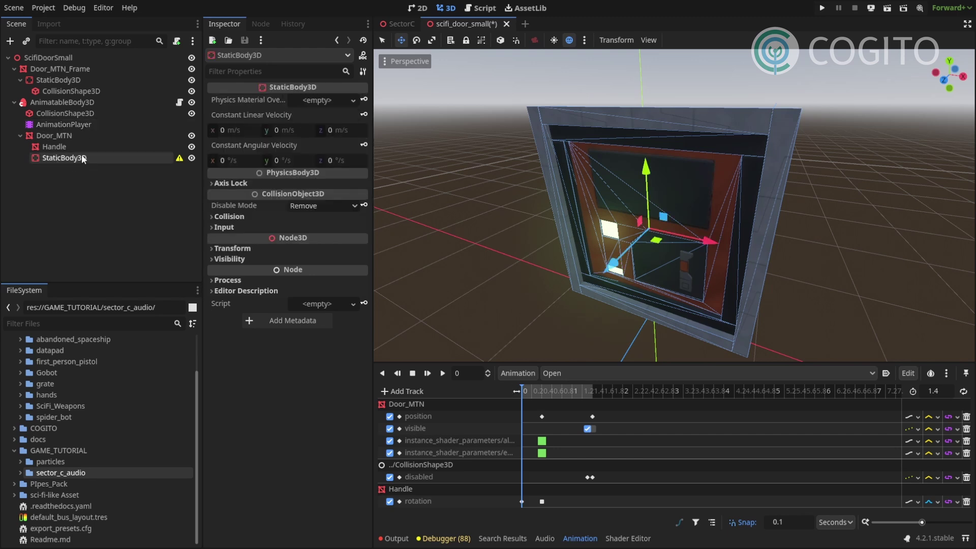
click(112, 151)
key(Delete)
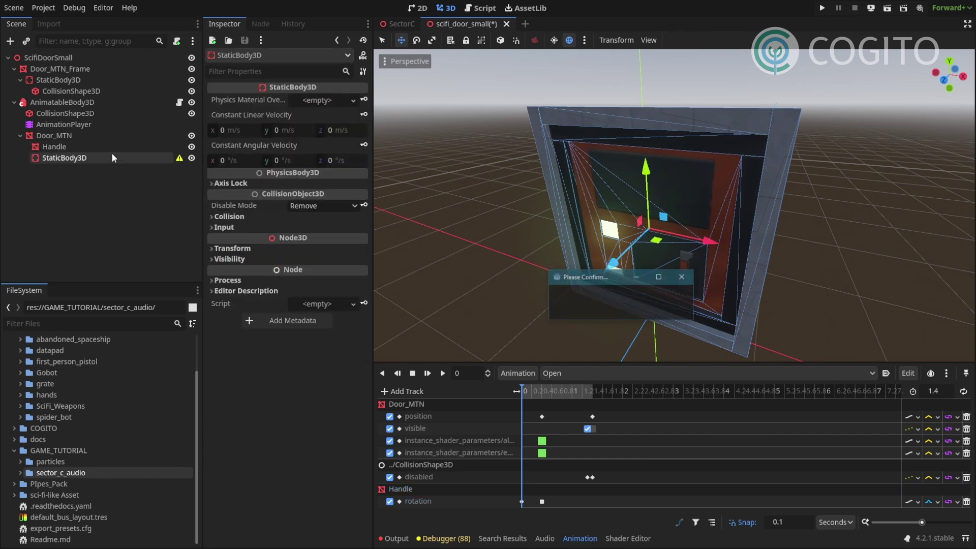
click(591, 311)
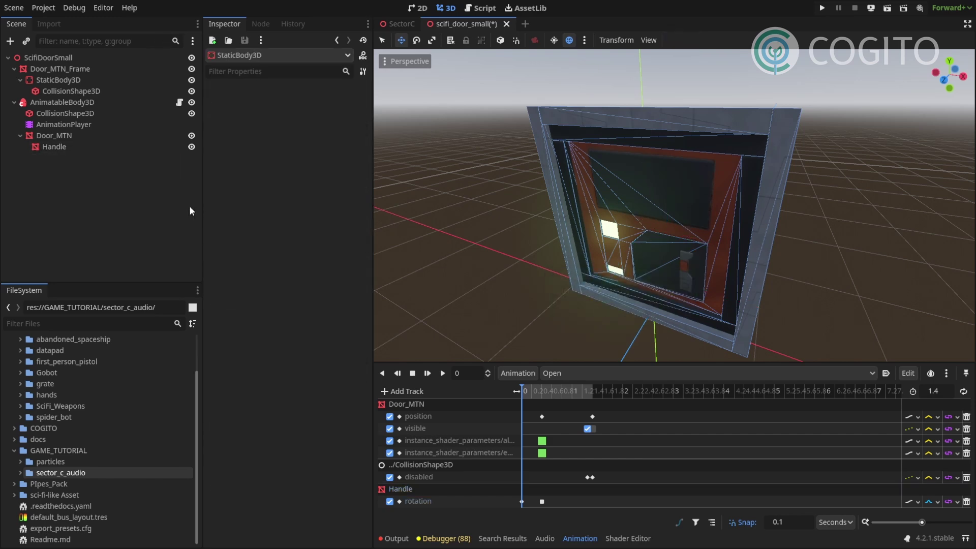
click(62, 103)
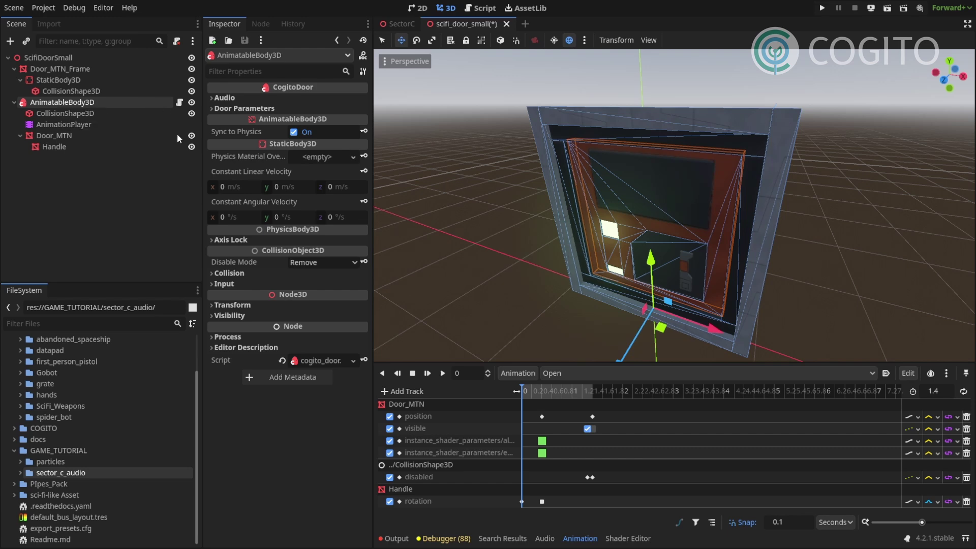
- Check the door's Open animation, then delete the old CollisionShape3D under Door_MTN
drag(535, 392, 588, 392)
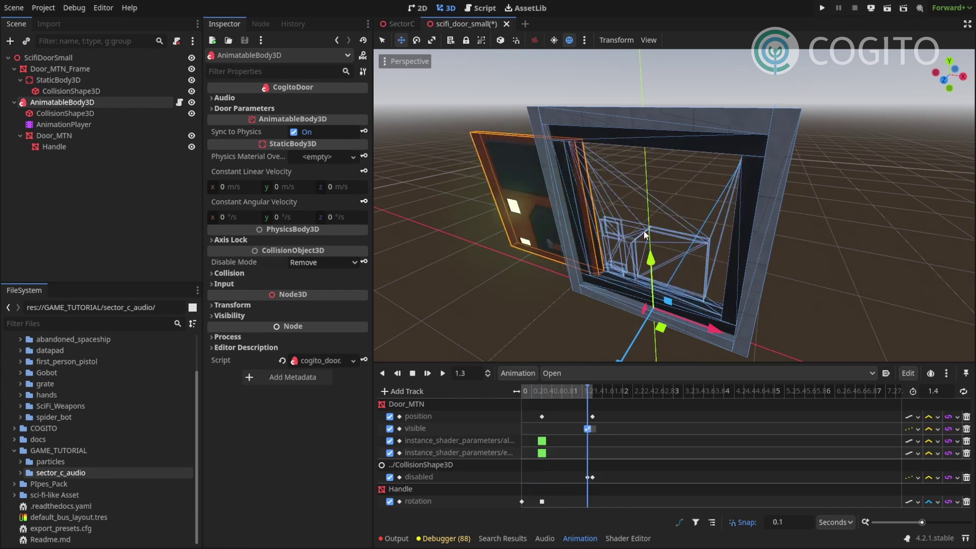
click(67, 113)
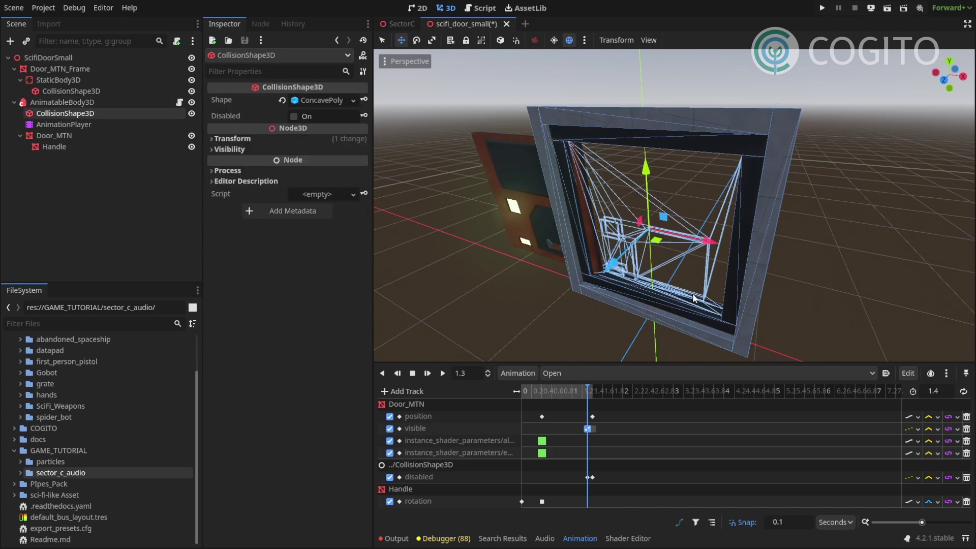
click(593, 391)
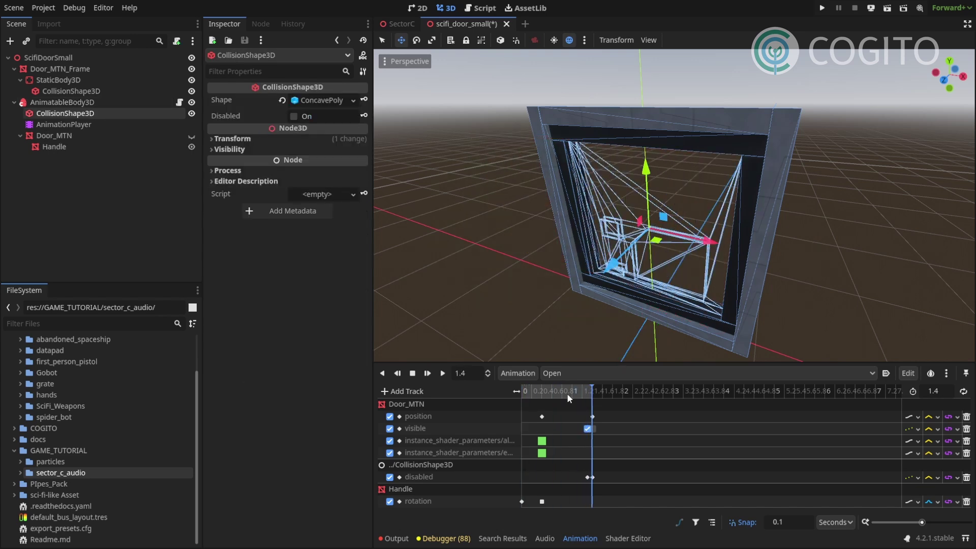
drag(565, 394, 523, 395)
drag(66, 113, 61, 136)
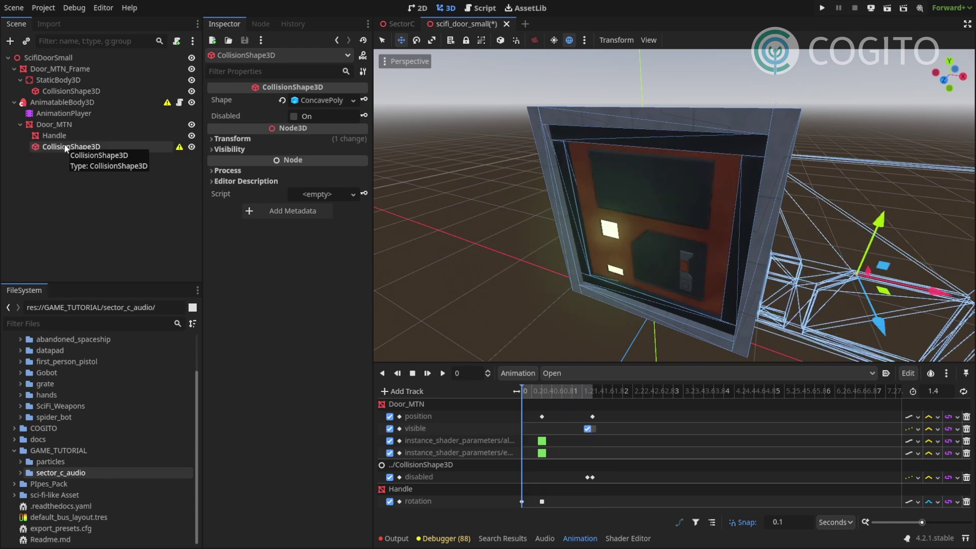
key(Delete)
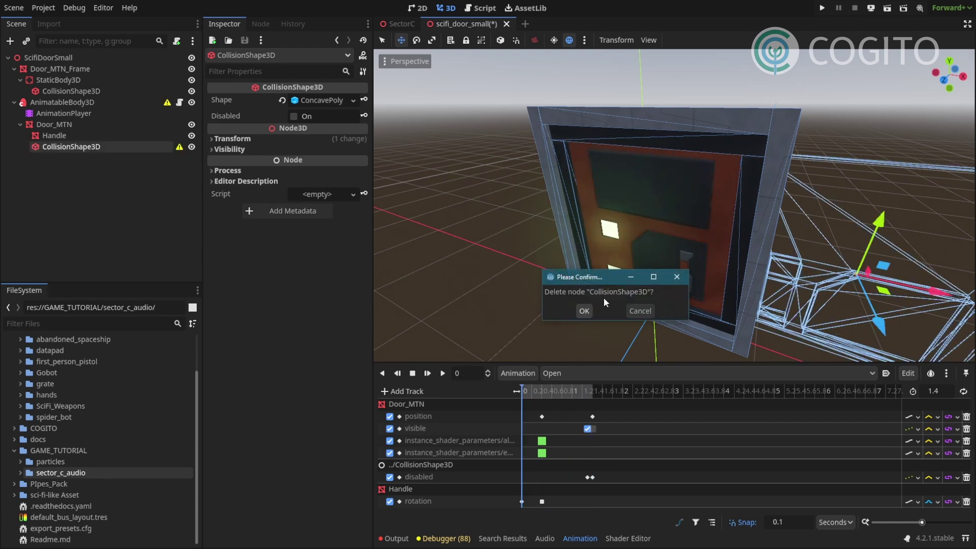
click(585, 310)
click(72, 117)
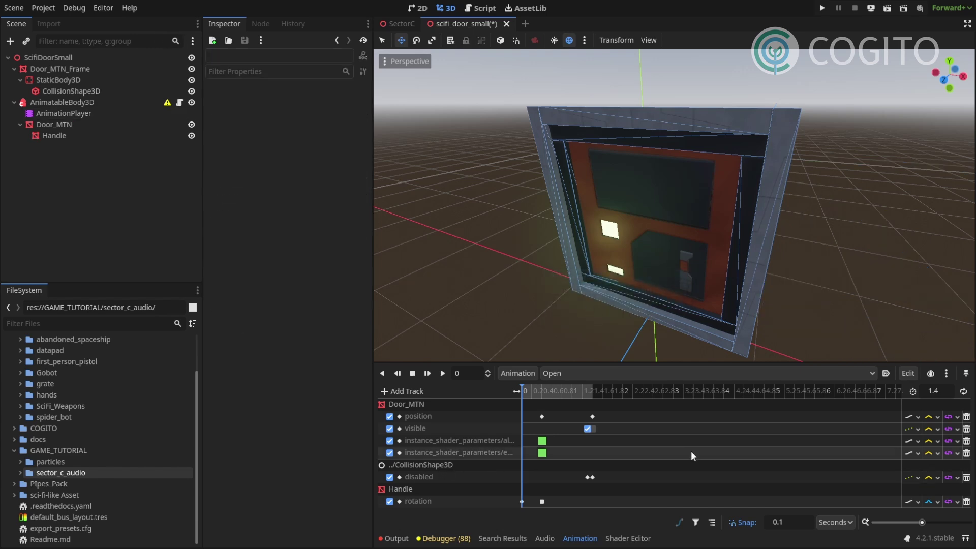
- Delete the collision-disabled track and add a CollisionShape3D with a new BoxShape3D to AnimatableBody3D
click(966, 477)
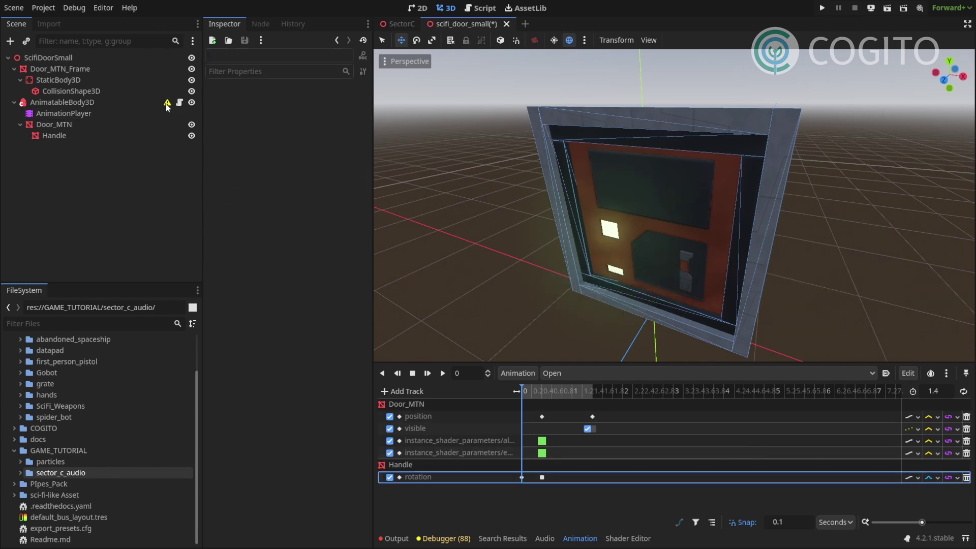
click(72, 102)
right_click(72, 102)
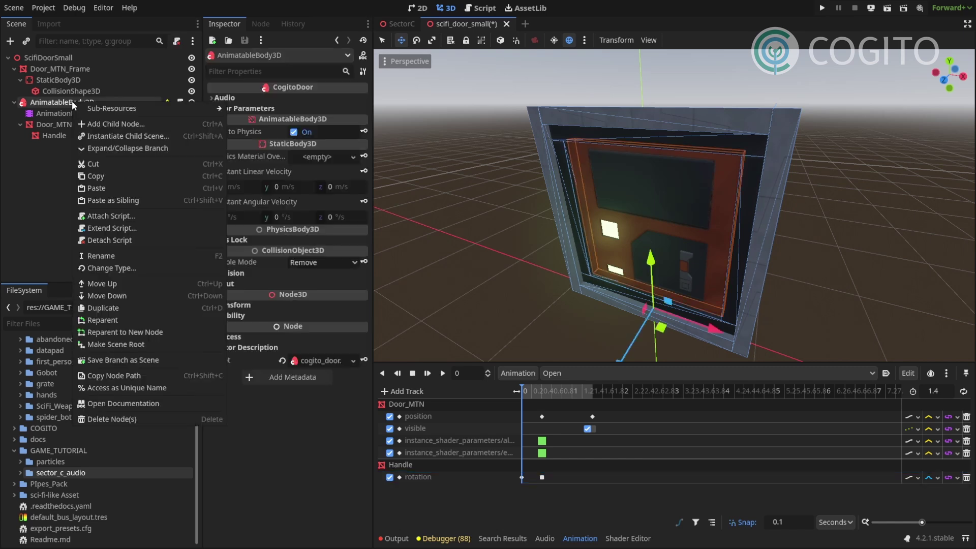
click(96, 122)
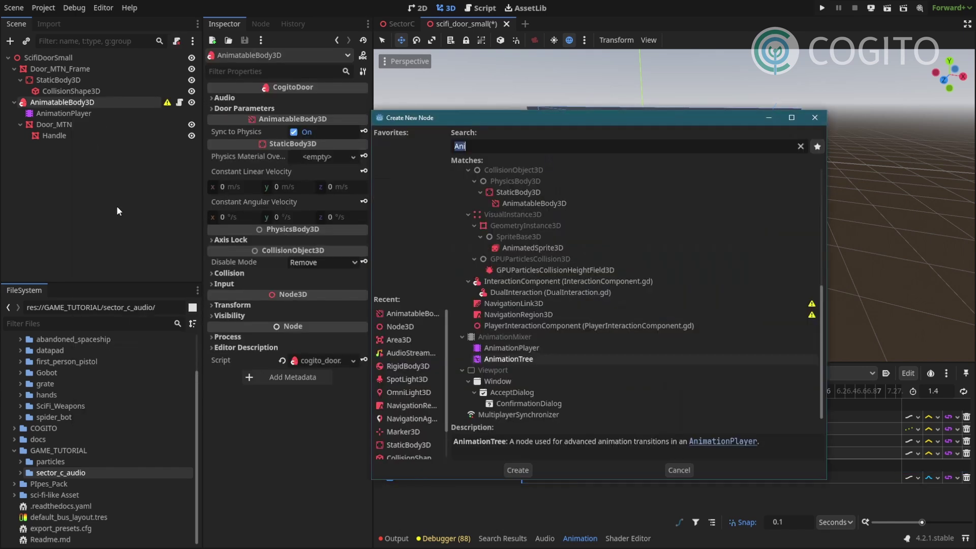
text(colli)
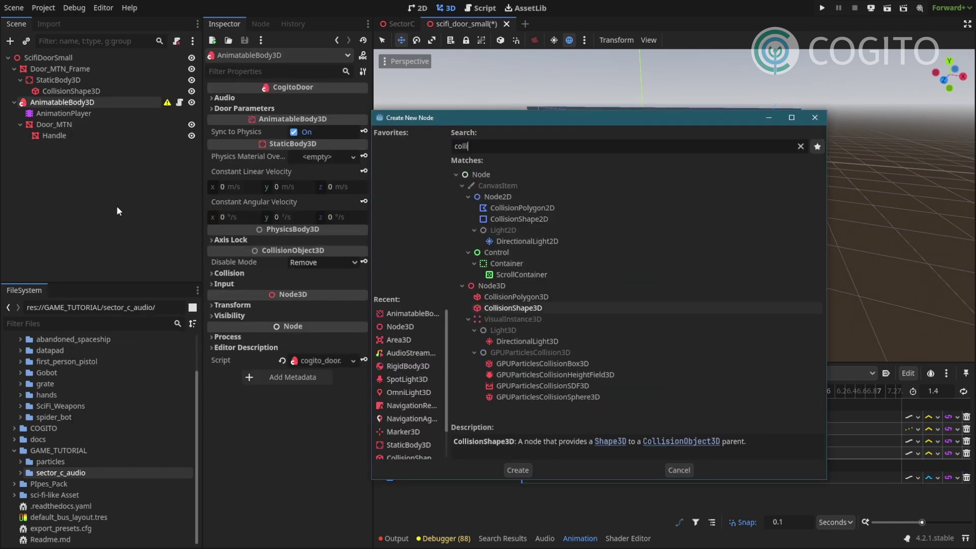
key(Return)
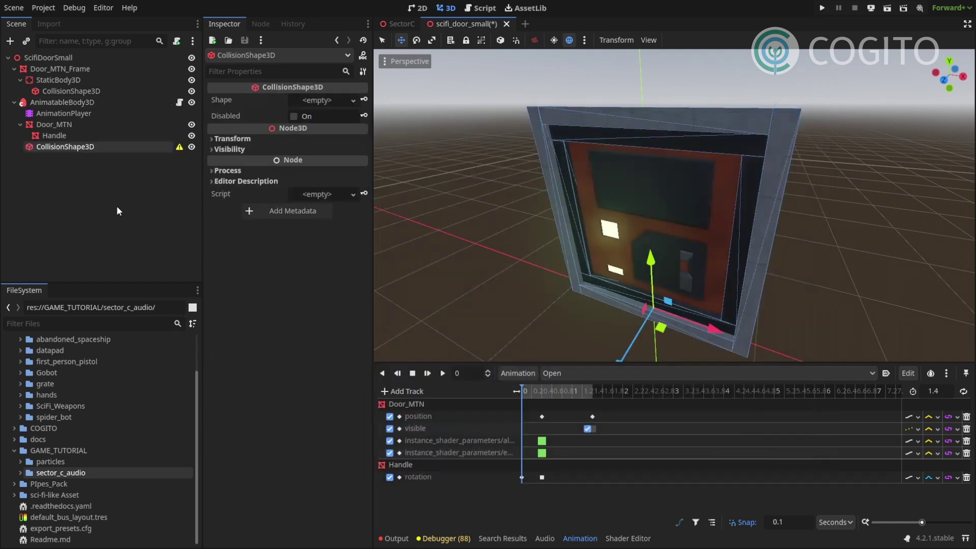
click(318, 100)
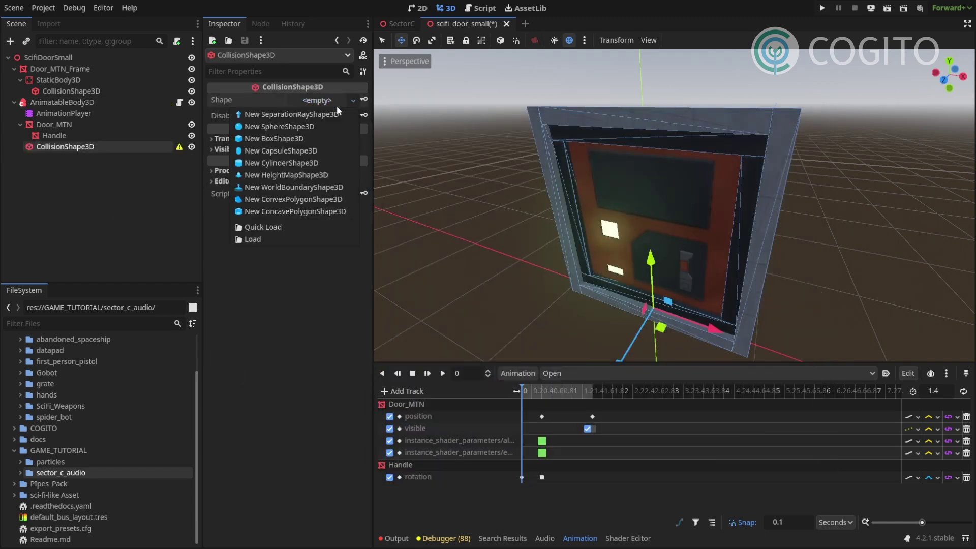
click(317, 138)
- Resize the collision box to about 1.64 × 1.65 × 0.16 to fit the door
middle_drag(710, 264, 743, 222)
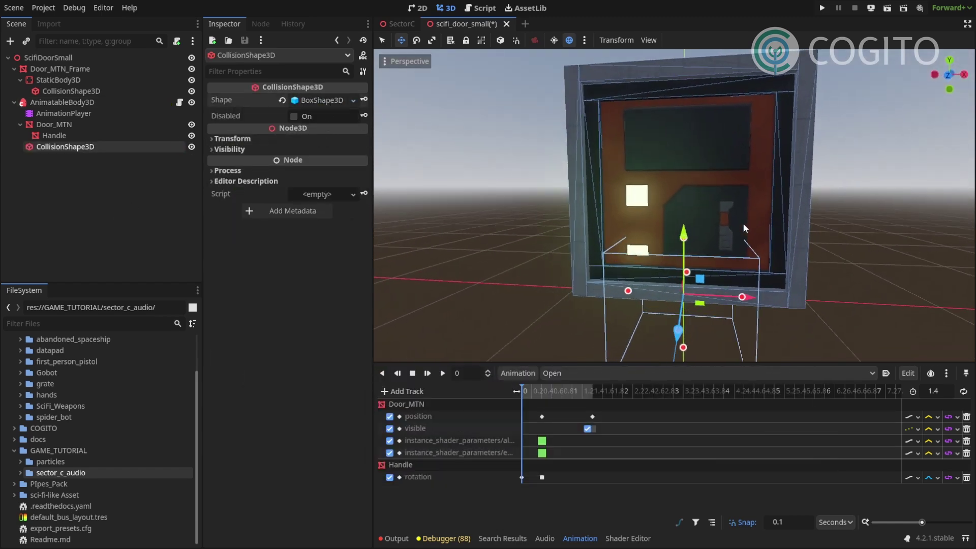
drag(684, 233, 703, 106)
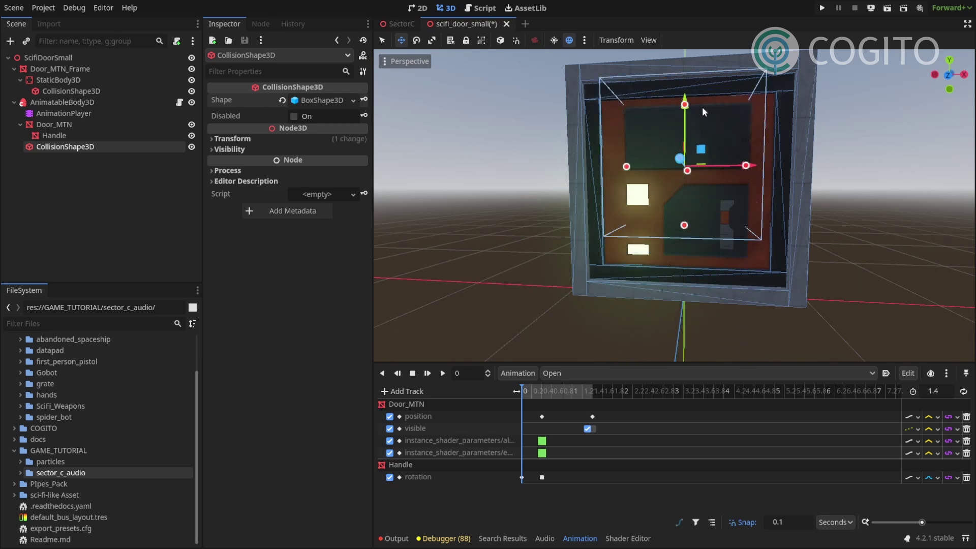
click(945, 76)
drag(644, 174, 627, 174)
drag(678, 137, 677, 123)
drag(677, 213, 677, 249)
drag(726, 190, 751, 189)
click(950, 60)
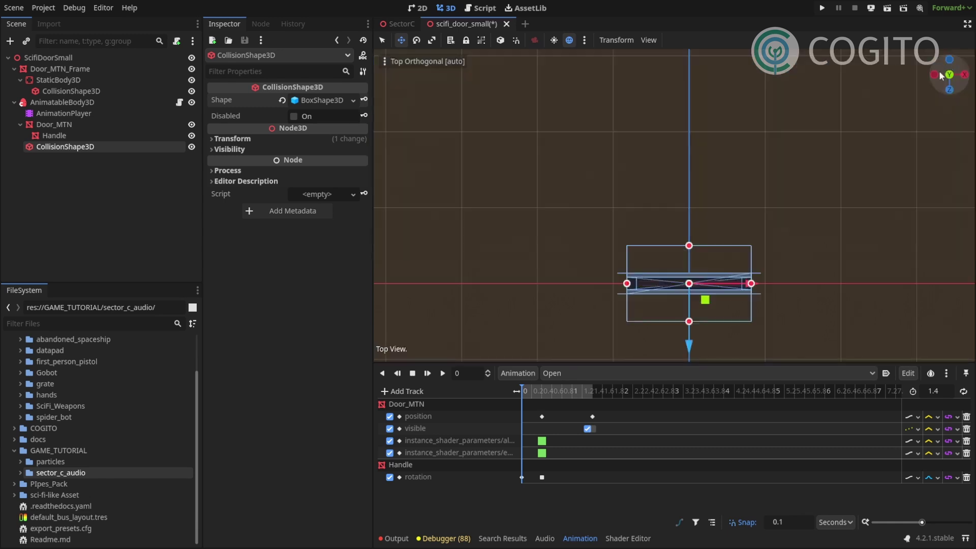
drag(689, 245, 691, 280)
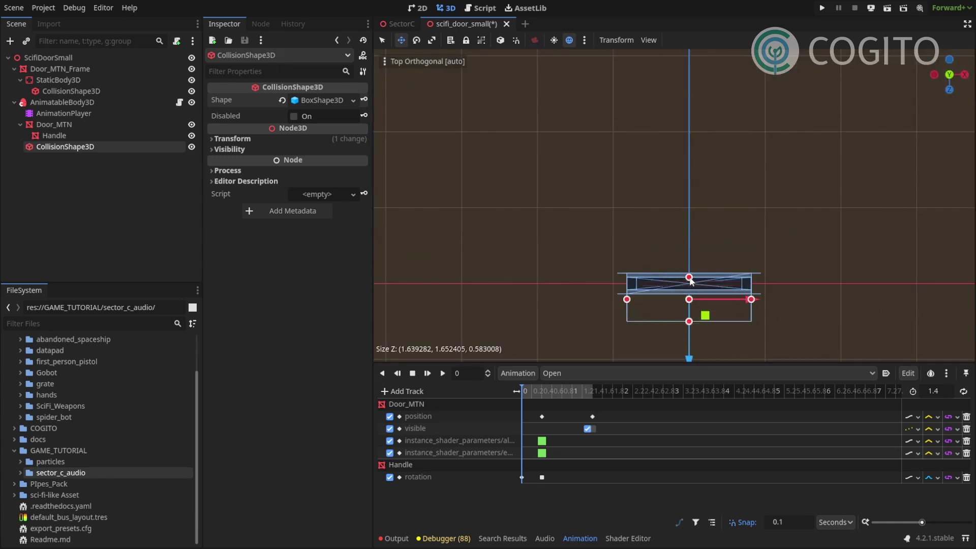
drag(689, 328, 689, 309)
- Create a Disabled track for the new CollisionShape3D in the Open animation, keyed off at 0
middle_drag(691, 306, 564, 211)
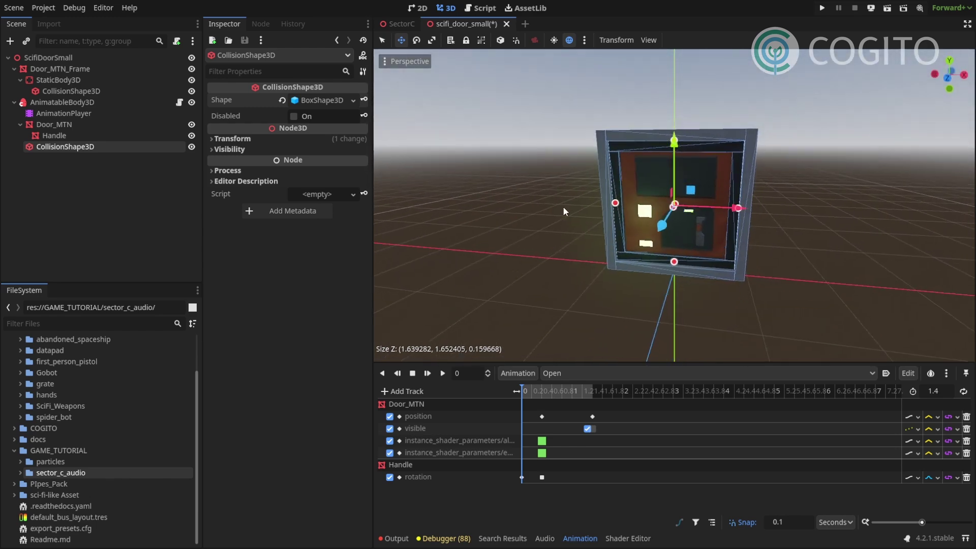
click(160, 169)
click(59, 113)
drag(584, 390, 521, 392)
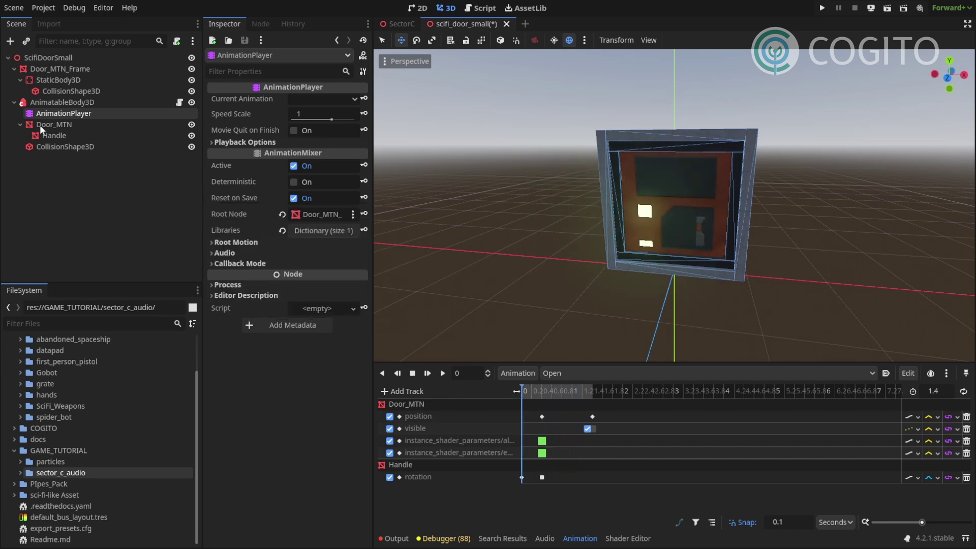
click(57, 147)
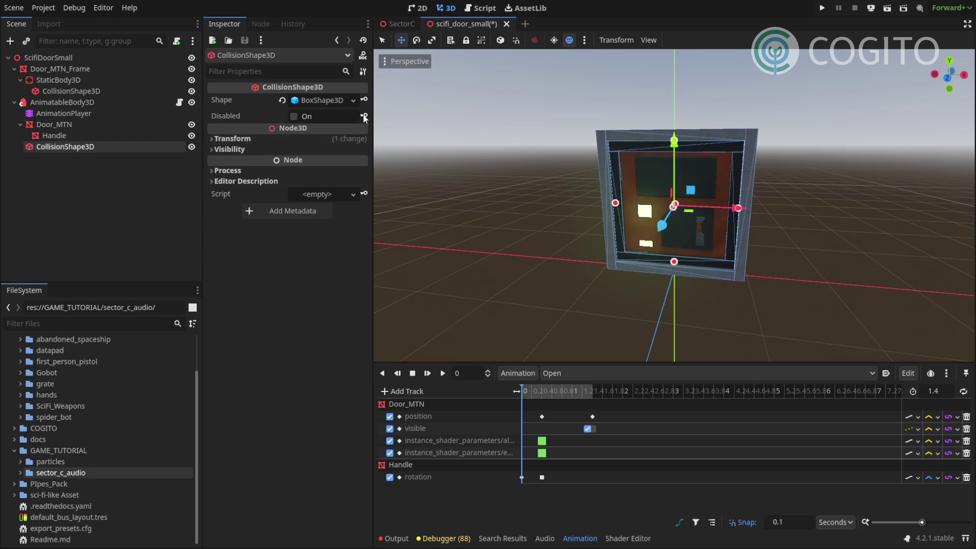
click(294, 114)
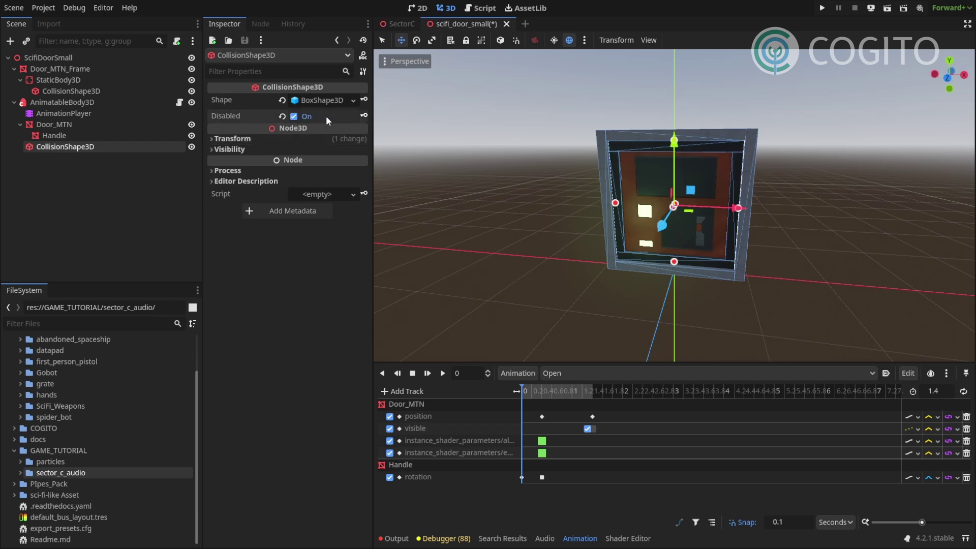
click(358, 115)
click(362, 115)
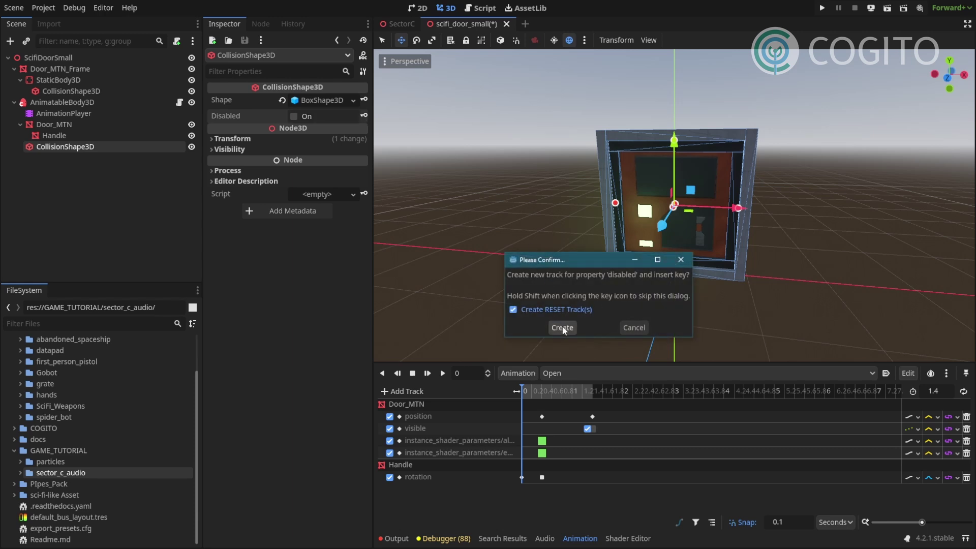
click(562, 328)
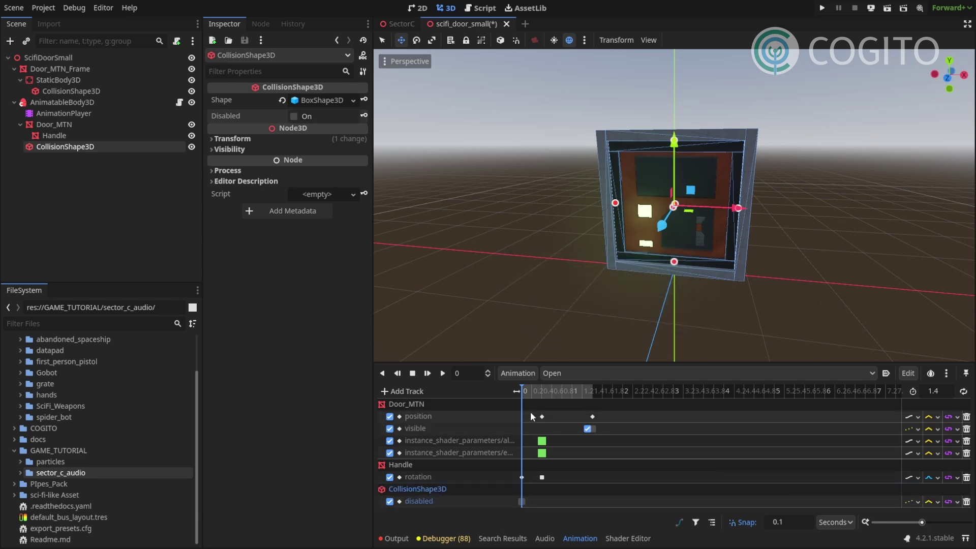
- Key Disabled on at 1.4 seconds and confirm collision stays enabled mid-animation
drag(537, 392, 588, 395)
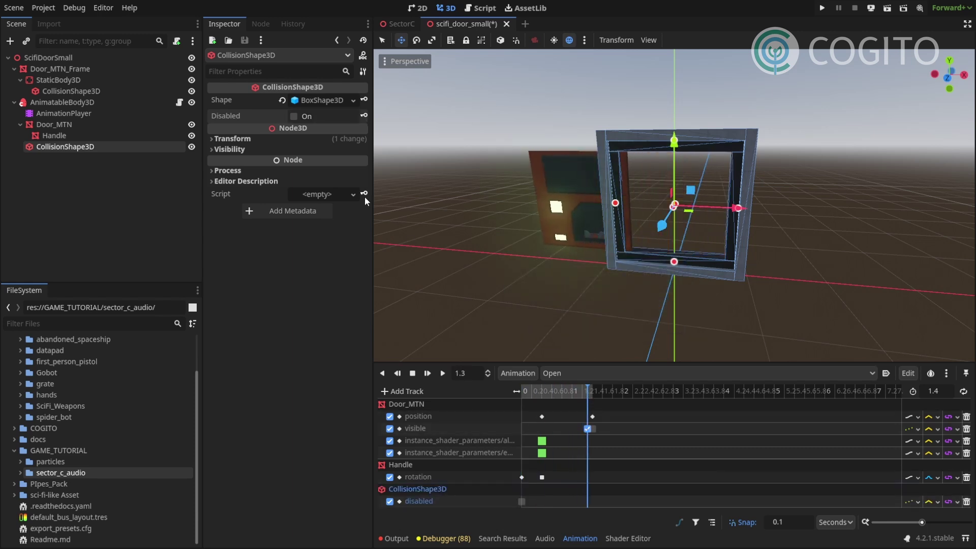
click(364, 115)
click(592, 392)
click(364, 116)
drag(593, 396, 595, 396)
click(297, 118)
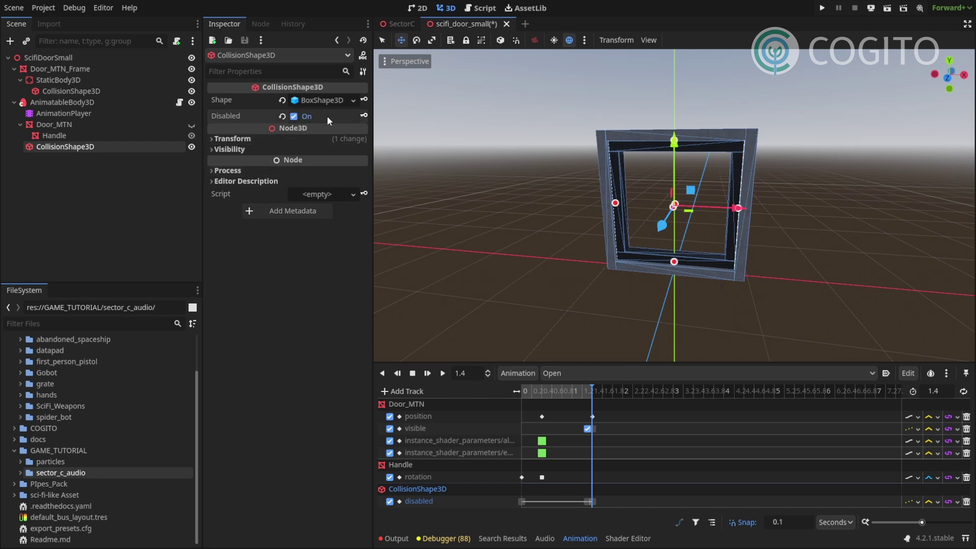
click(364, 117)
mouse_move(582, 386)
mouse_down()
mouse_move(594, 386)
mouse_move(534, 386)
mouse_move(604, 383)
mouse_move(594, 387)
mouse_up()
drag(575, 386, 511, 394)
middle_drag(554, 326, 581, 237)
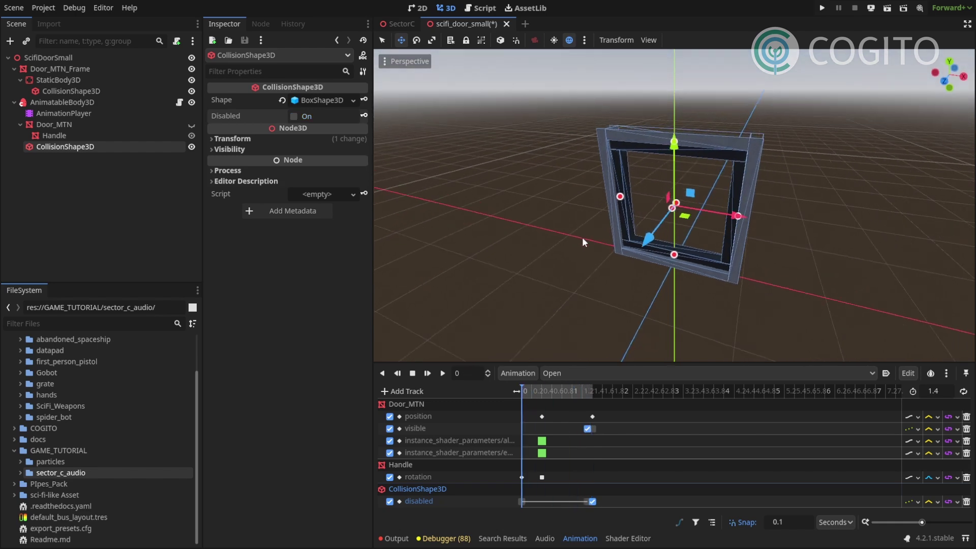
click(47, 173)
click(77, 102)
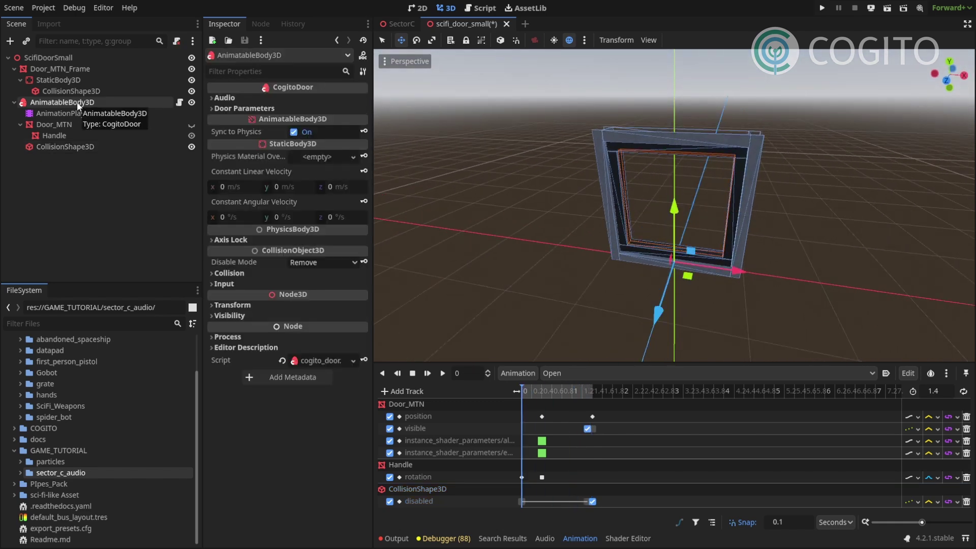
- Expand the door's Door Parameters and Animation Parameters and preview the door fully open at 1.4 seconds
click(224, 108)
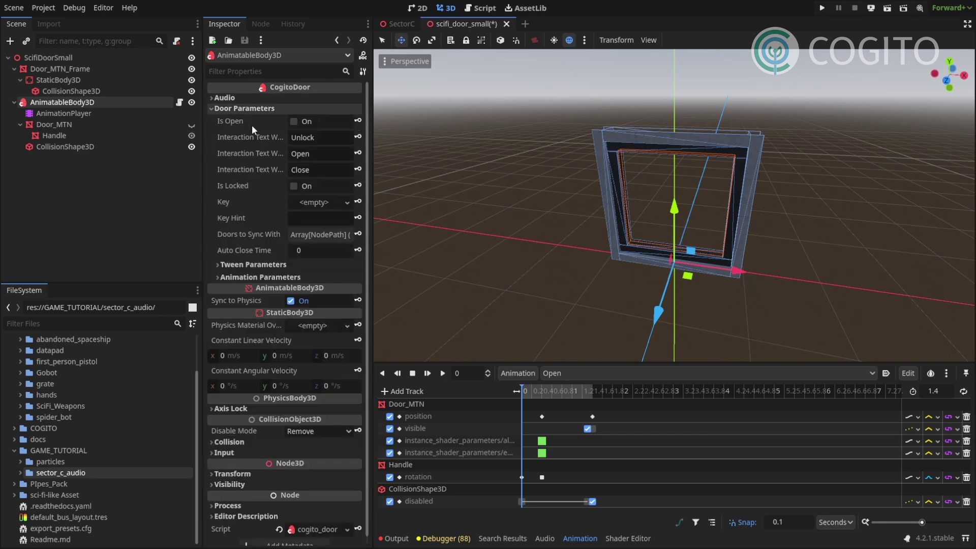
click(245, 277)
click(238, 266)
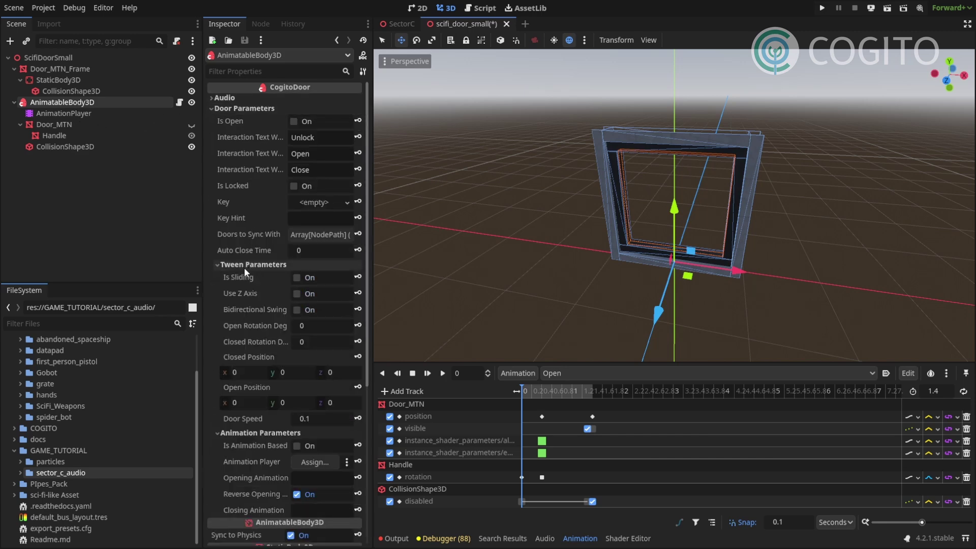
click(251, 265)
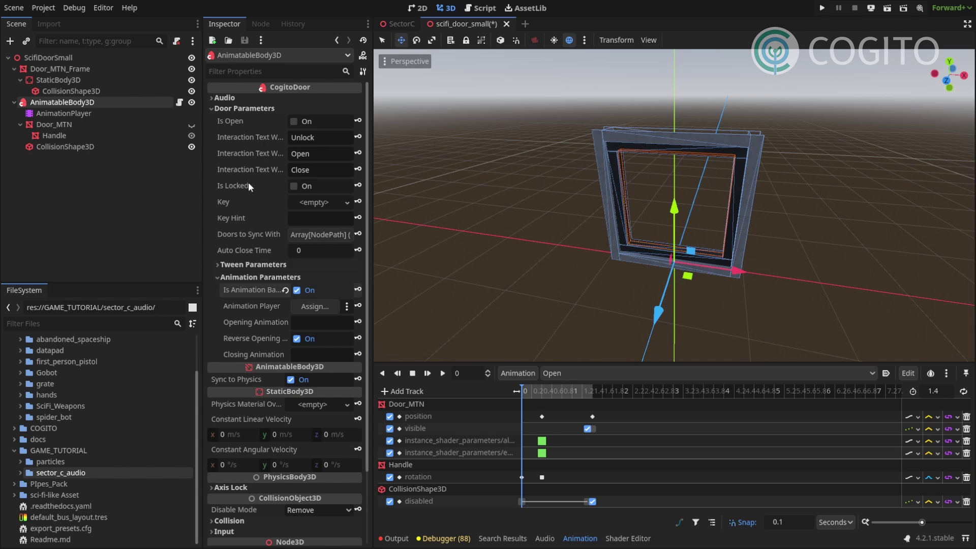
drag(538, 395, 479, 388)
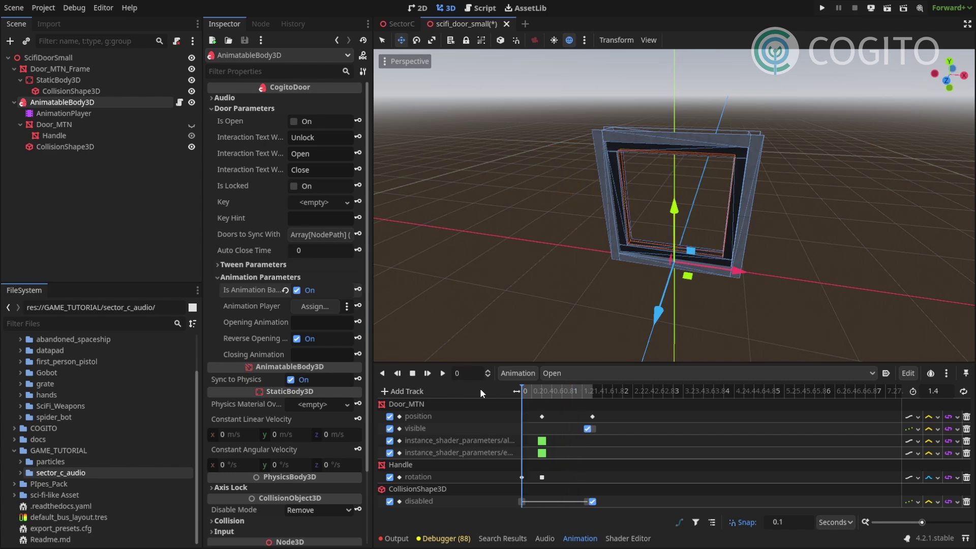
click(83, 113)
click(62, 103)
drag(548, 389, 473, 395)
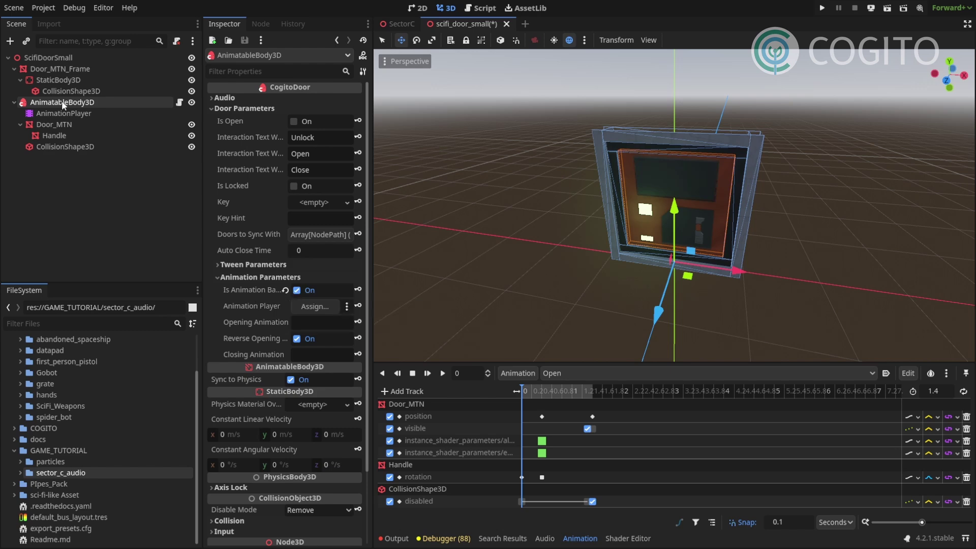
- Assign the AnimationPlayer to the door and enter 'Open' as the opening animation
drag(58, 113, 309, 306)
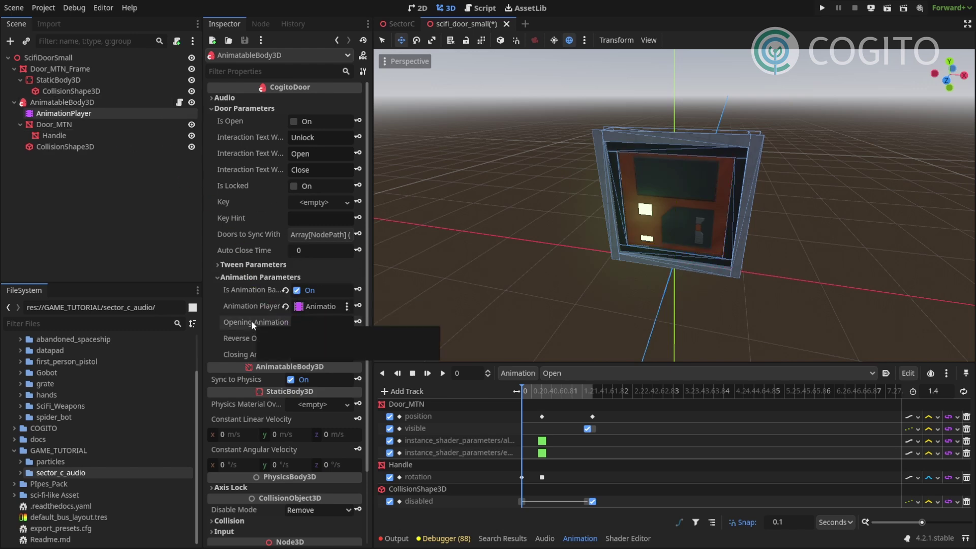
click(301, 322)
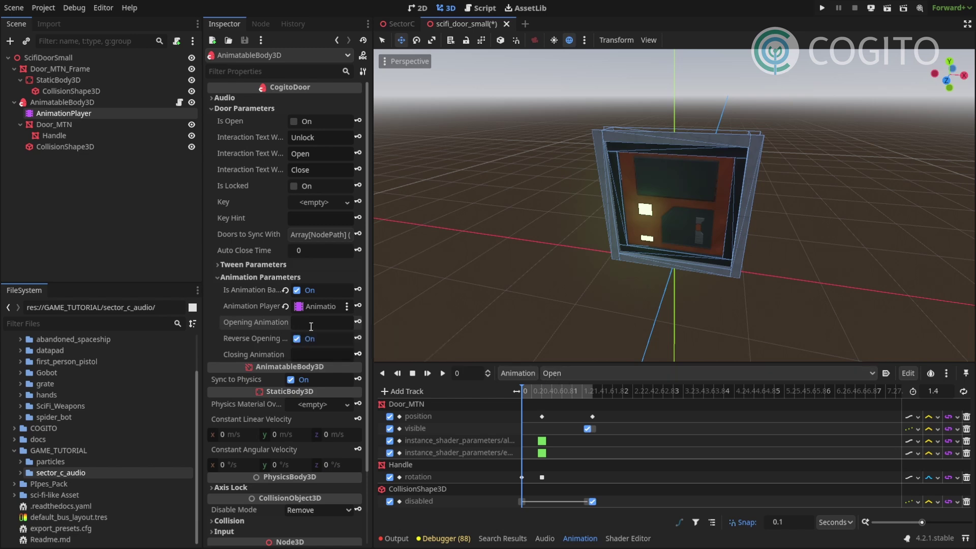
text(Open)
drag(536, 391, 502, 390)
drag(544, 391, 522, 390)
- Enable collision layer 2 alongside layer 1 on the door's AnimatableBody3D
click(70, 103)
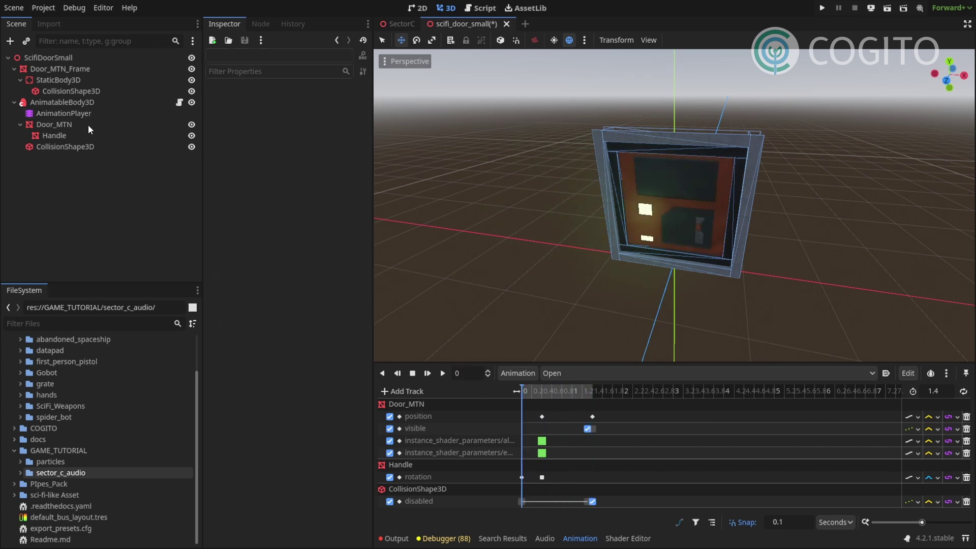
click(63, 101)
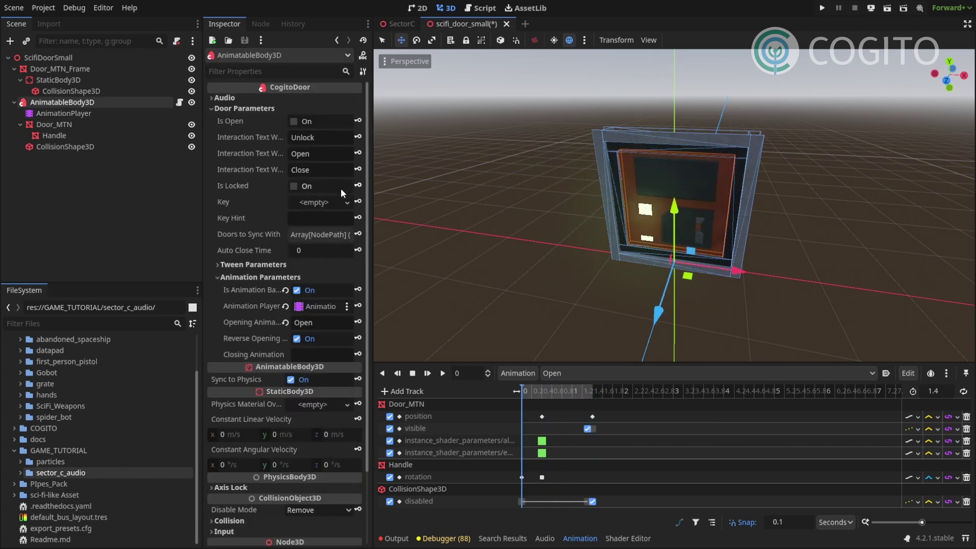
scroll(287, 393, down, 2)
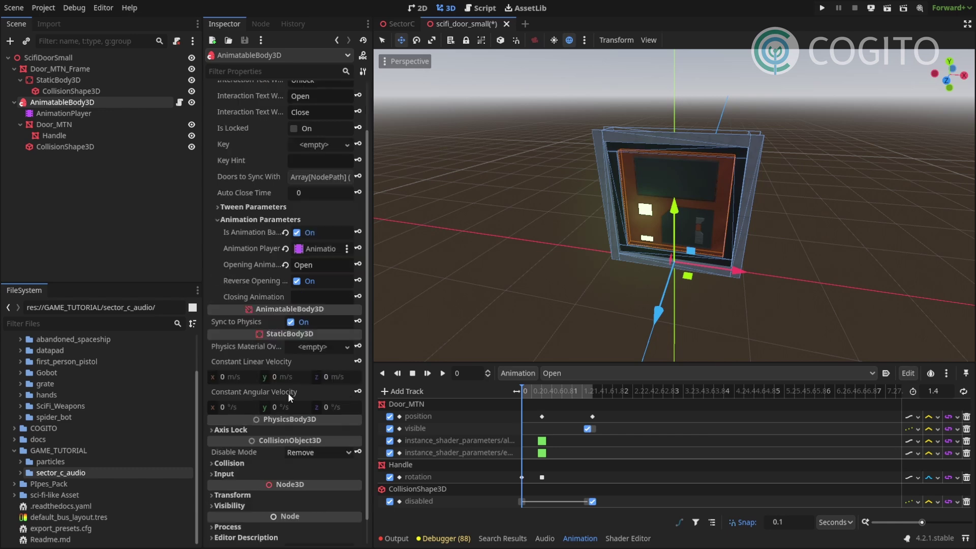
click(233, 463)
scroll(255, 397, down, 2)
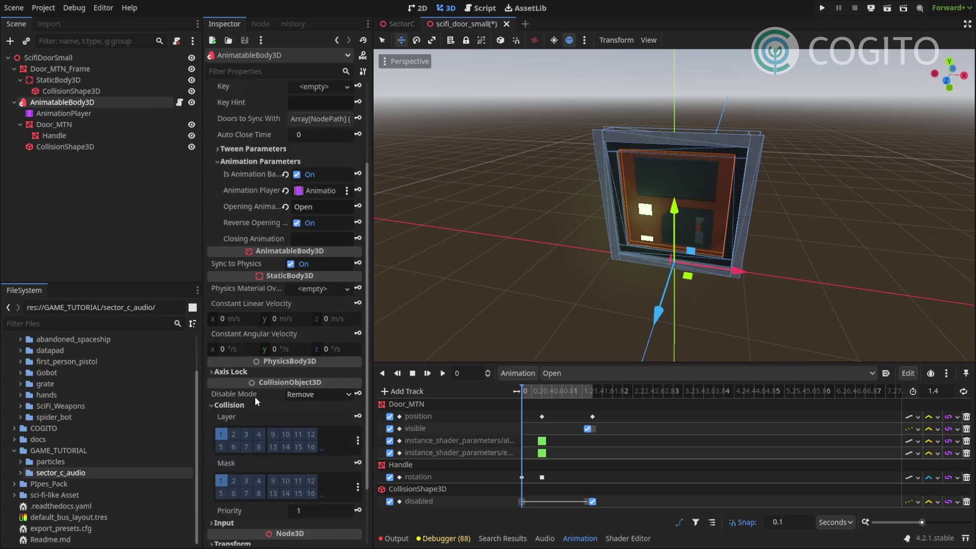
click(232, 434)
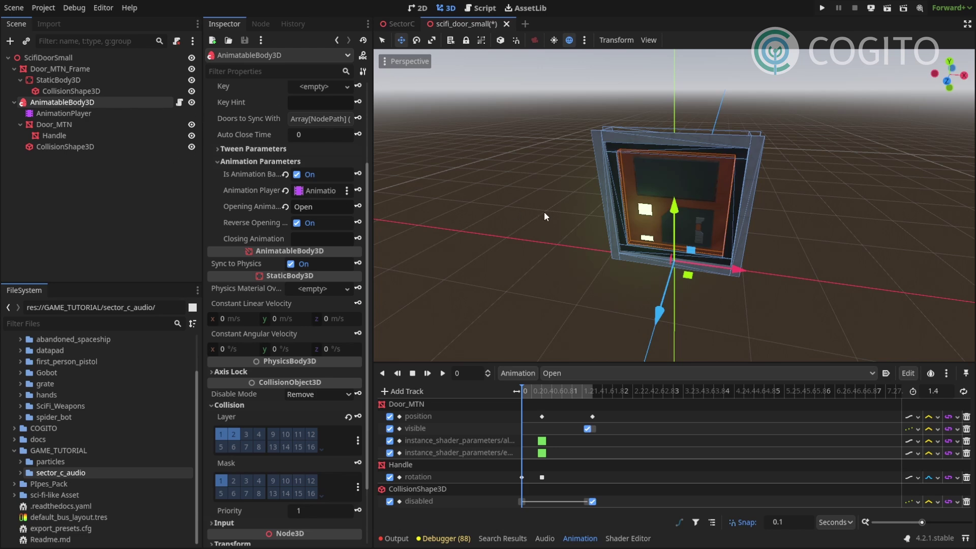
click(125, 192)
click(63, 102)
scroll(494, 159, up, 2)
middle_drag(585, 184, 602, 184)
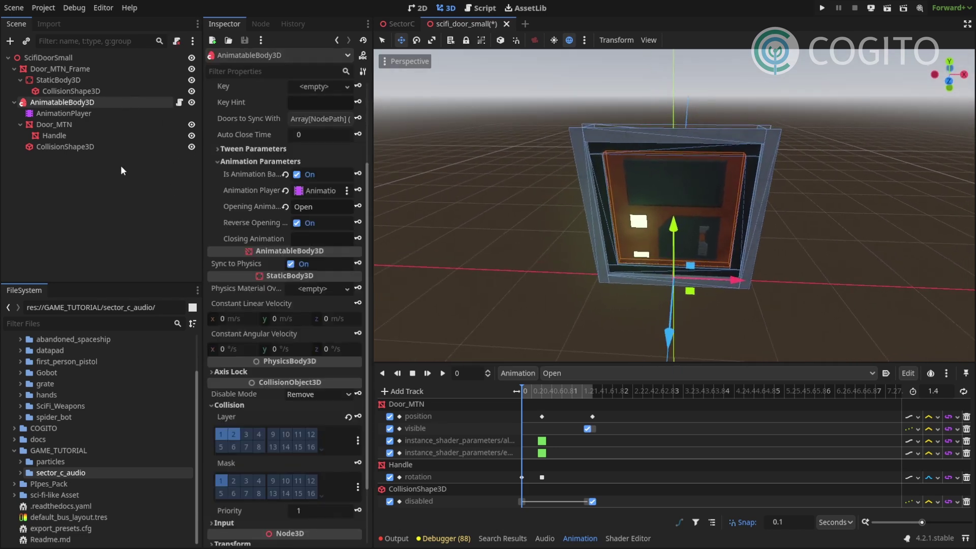
- Instantiate BasicInteraction.tscn under the door, searching 'BasicIn', and check its interact settings
click(26, 41)
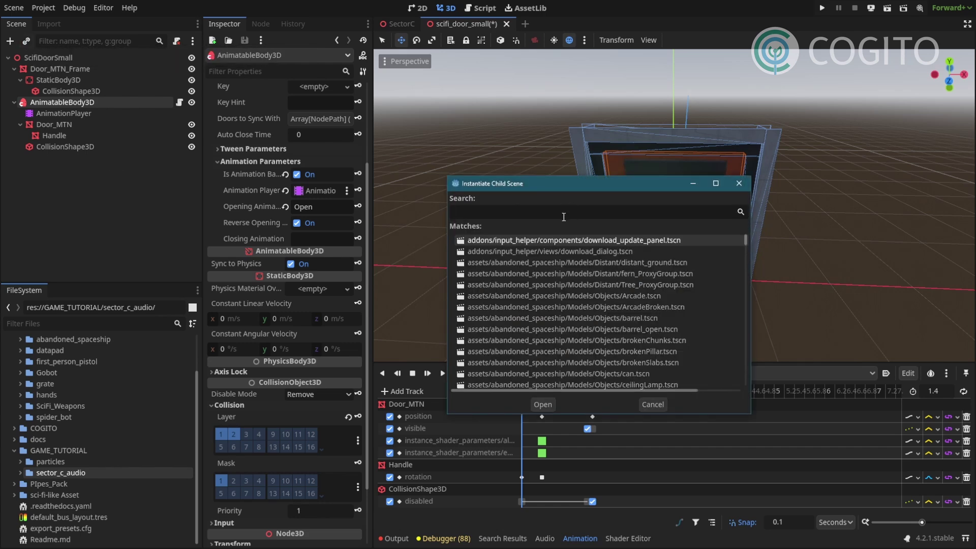
text(BasicInt)
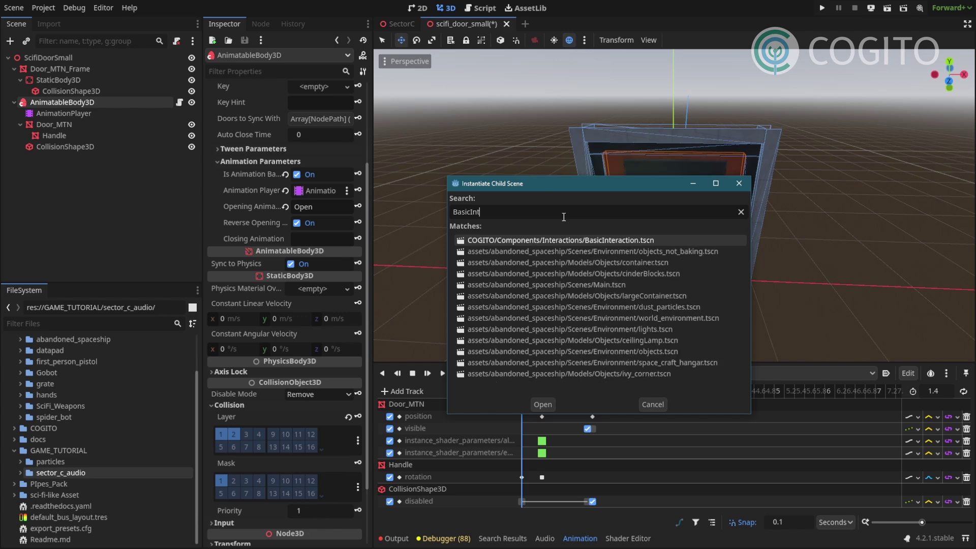
key(Return)
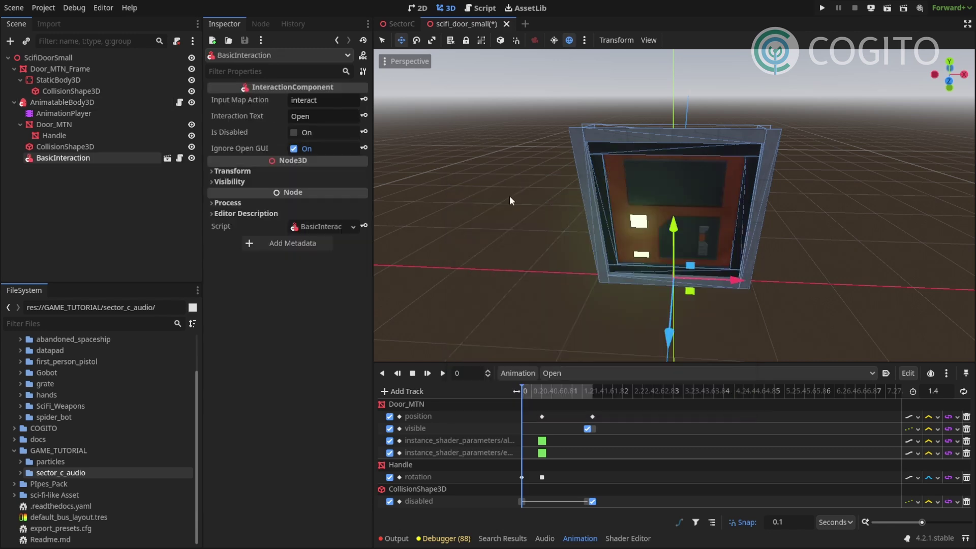
click(87, 158)
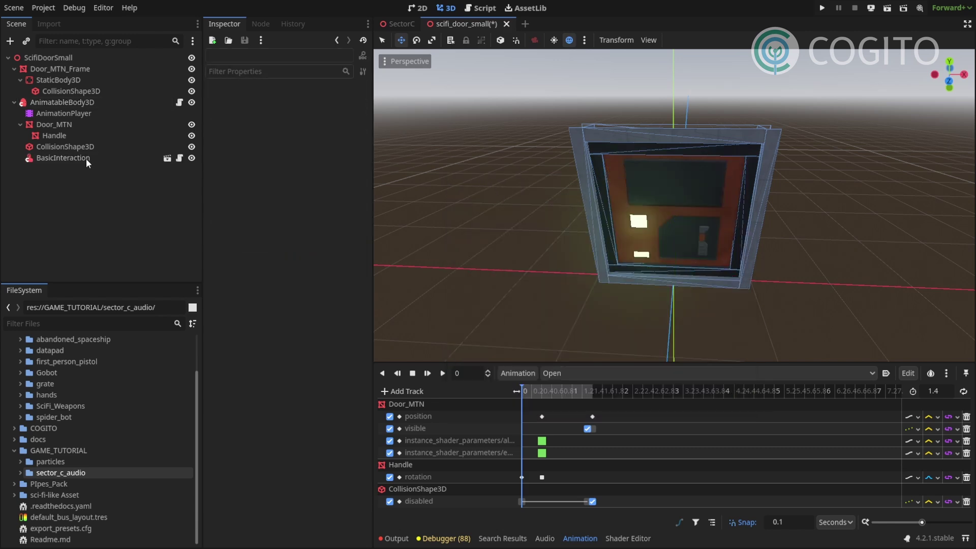
click(72, 102)
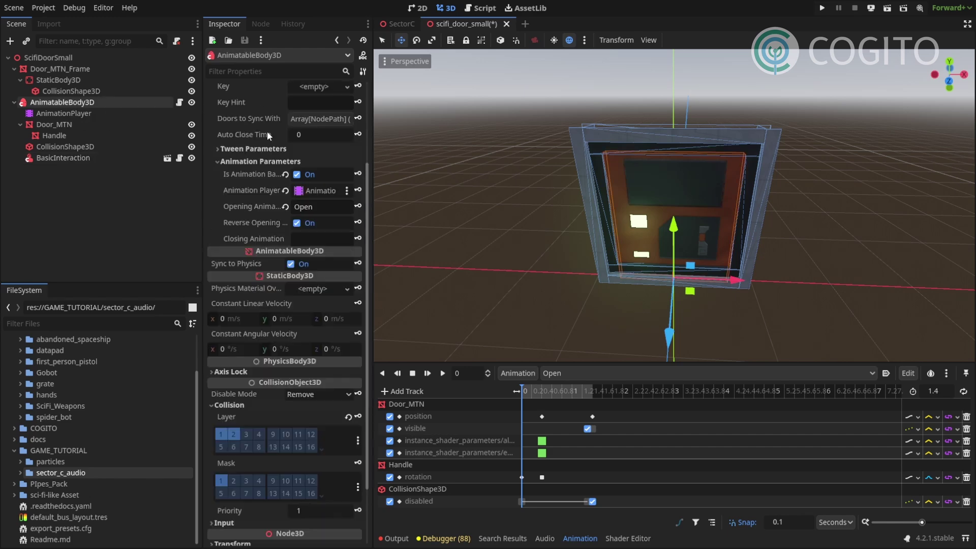
scroll(267, 148, up, 3)
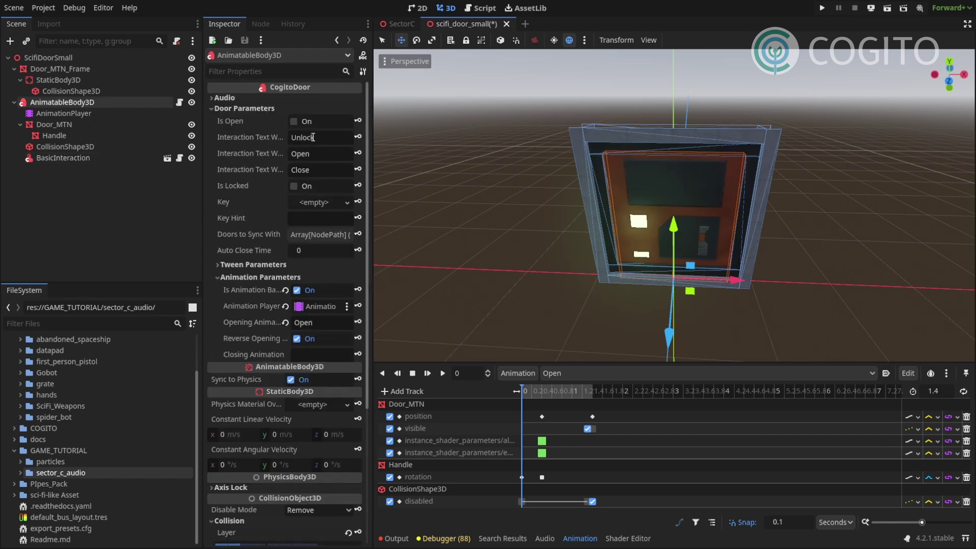
click(76, 160)
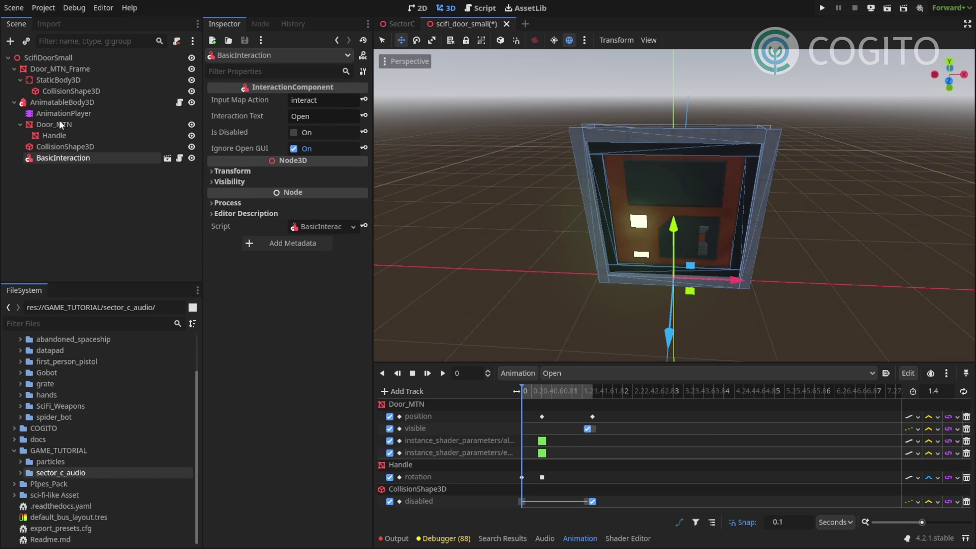
click(66, 102)
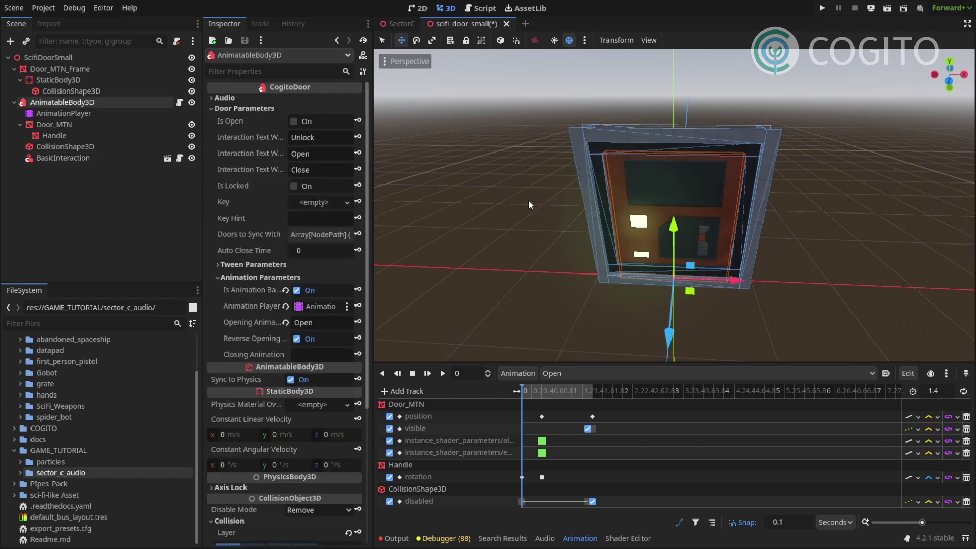
- Locate DOOR_Elevator_Open_01_stereo.wav in sector_c_audio and preview it
click(224, 98)
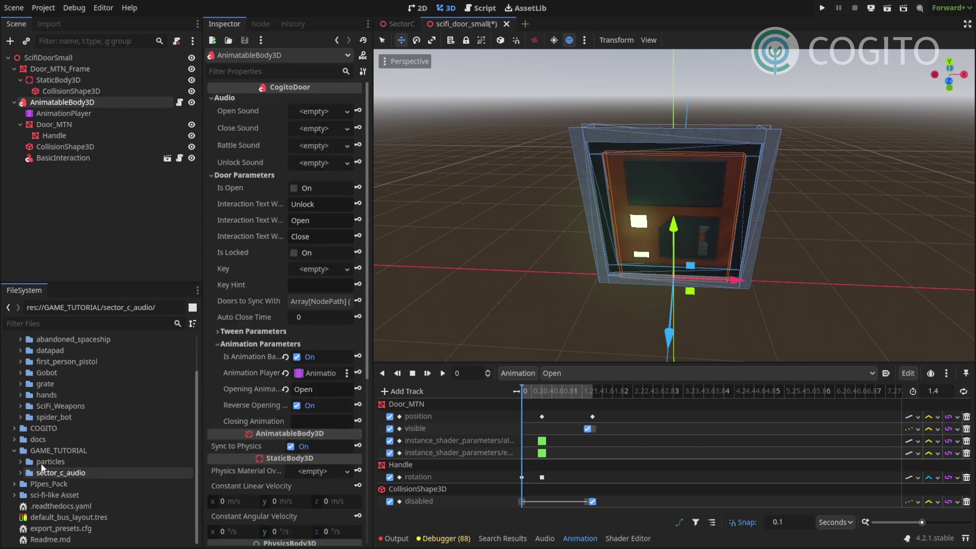
scroll(30, 440, up, 2)
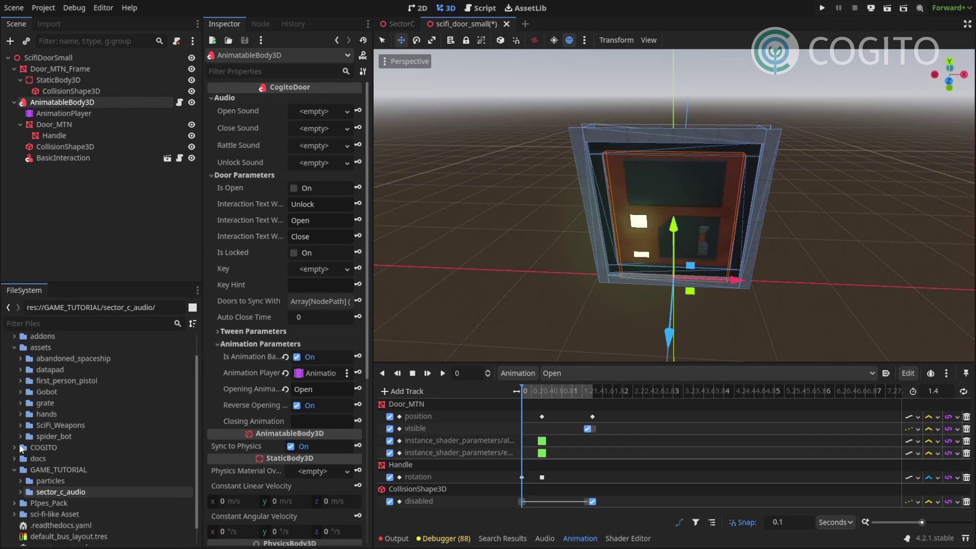
click(20, 491)
scroll(102, 436, down, 5)
scroll(91, 356, up, 2)
click(94, 375)
click(214, 143)
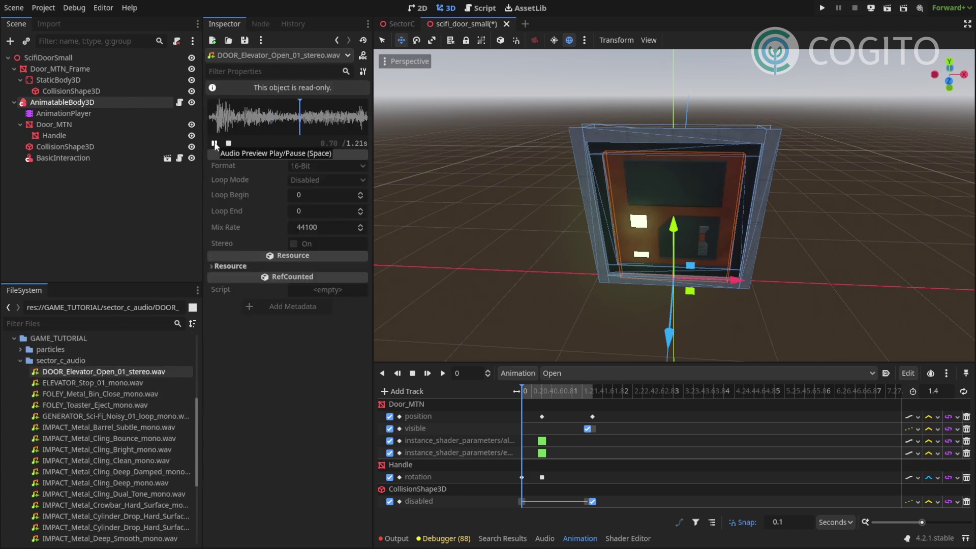
click(214, 143)
- Assign DOOR_Elevator_Open_01_stereo.wav as both the door's Open Sound and Close Sound
click(66, 162)
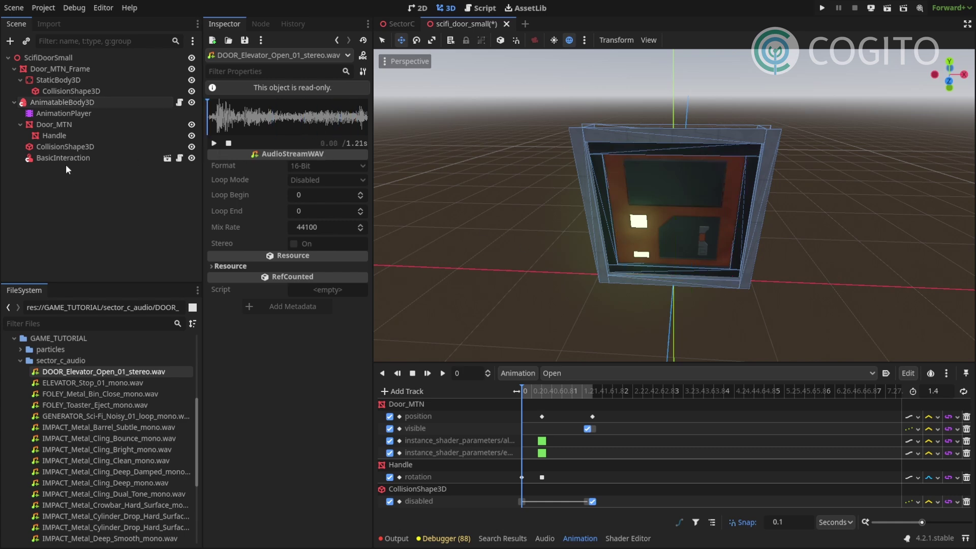
click(73, 103)
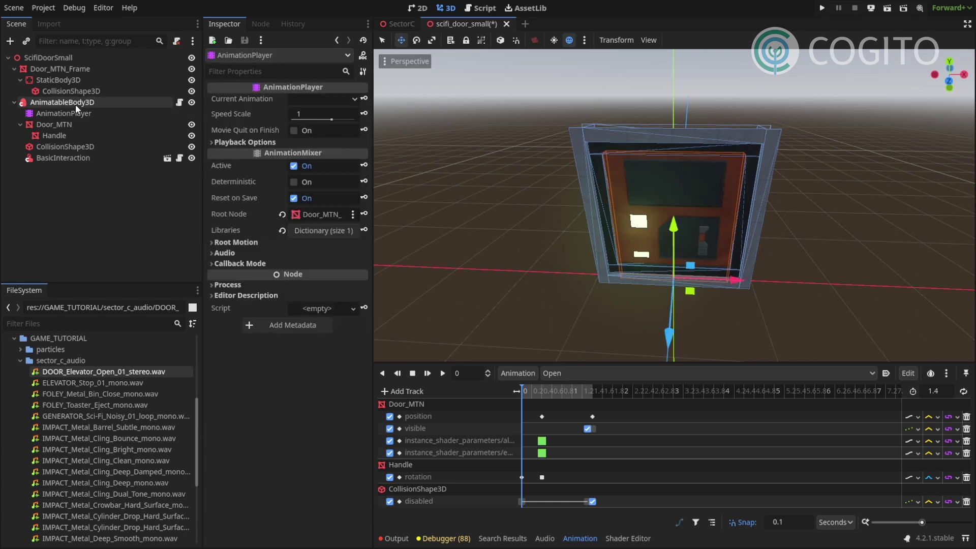
drag(123, 377, 325, 115)
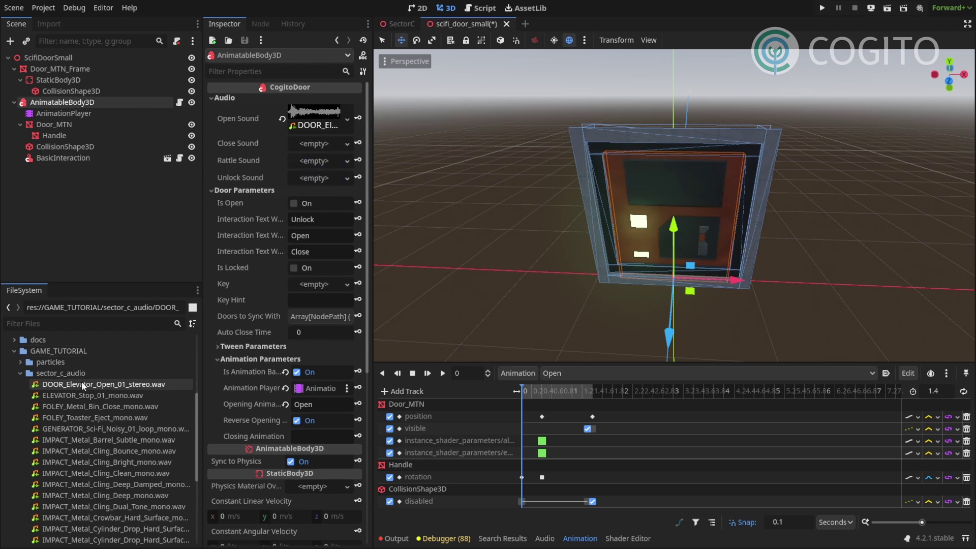
drag(82, 385, 310, 148)
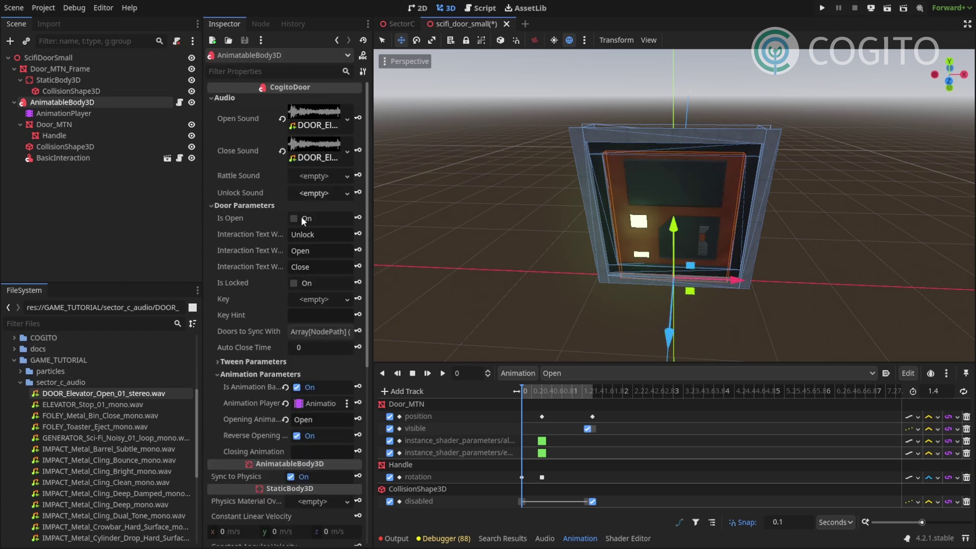
- Add an AudioStreamPlayer3D under the door and raise it 0.8 units
click(9, 42)
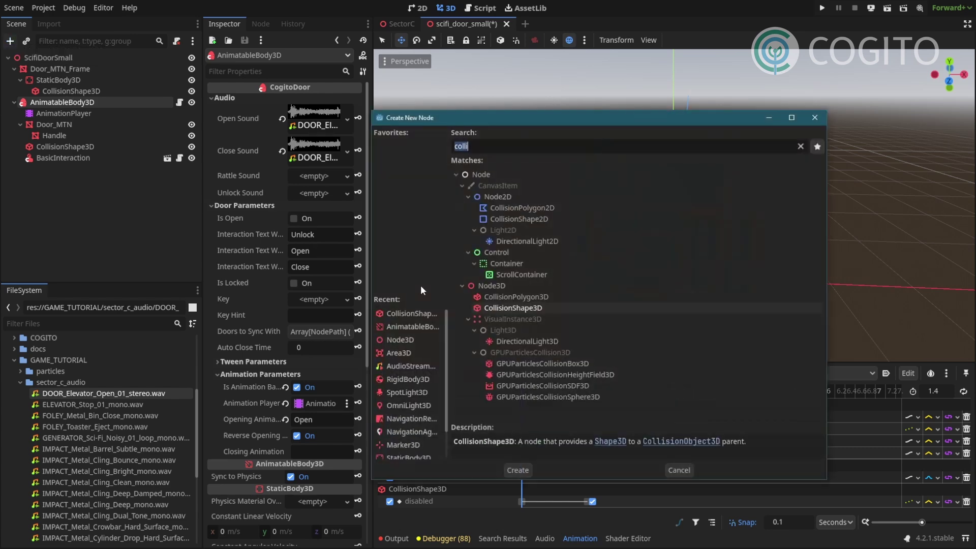
text(AudioSte)
key(Return)
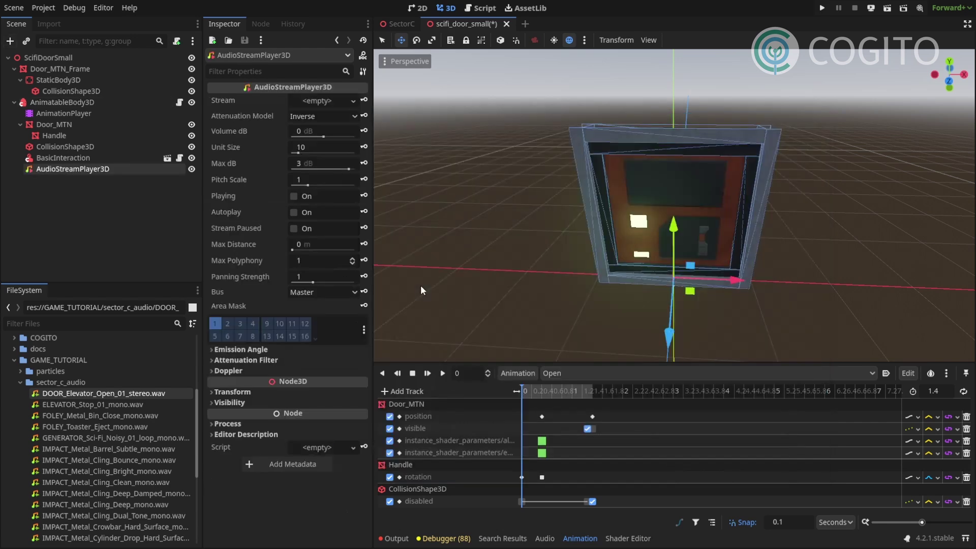
middle_drag(421, 290, 584, 180)
drag(656, 264, 660, 152)
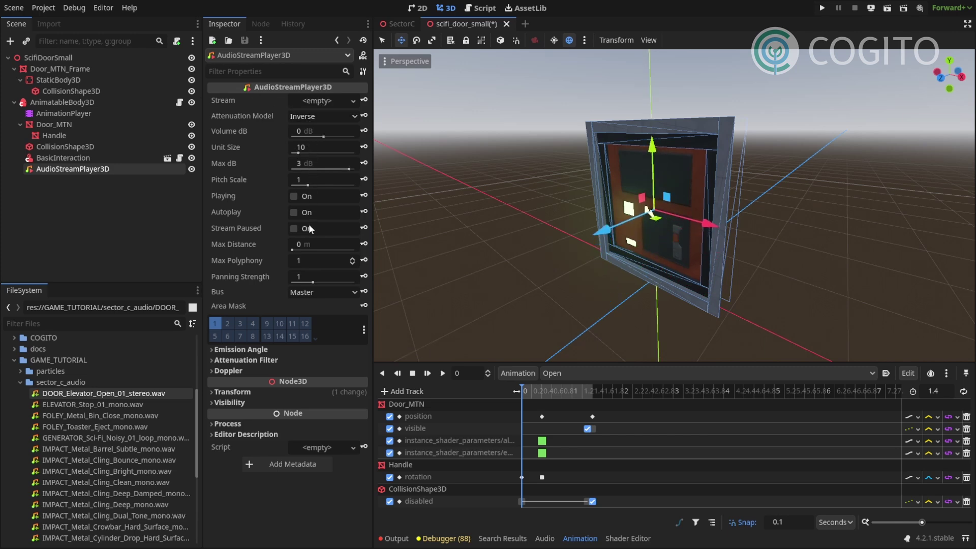
- Route the AudioStreamPlayer3D to the SFX bus and save the scifi_door_small scene
click(317, 291)
click(313, 316)
middle_drag(556, 191, 589, 187)
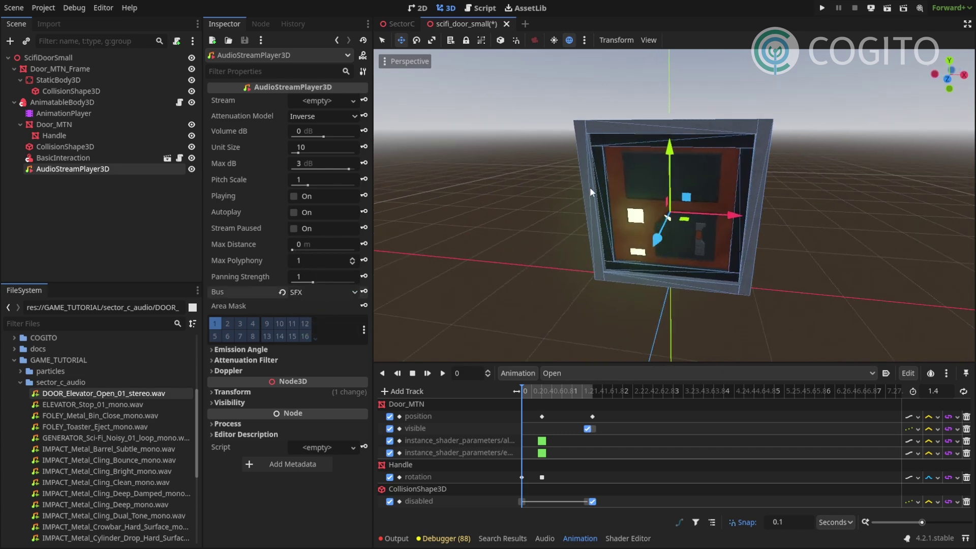
key(ctrl+s)
click(15, 103)
click(28, 104)
click(15, 102)
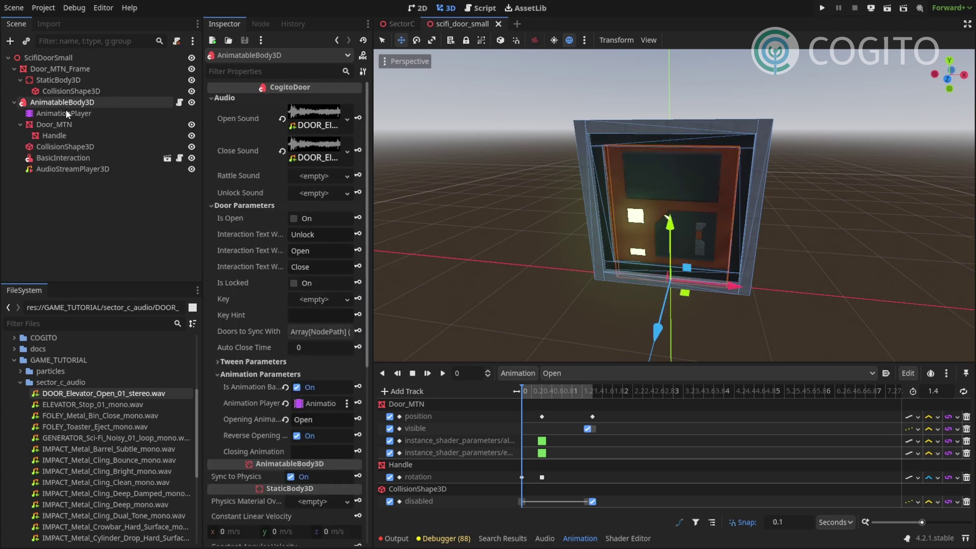
middle_drag(556, 182, 646, 164)
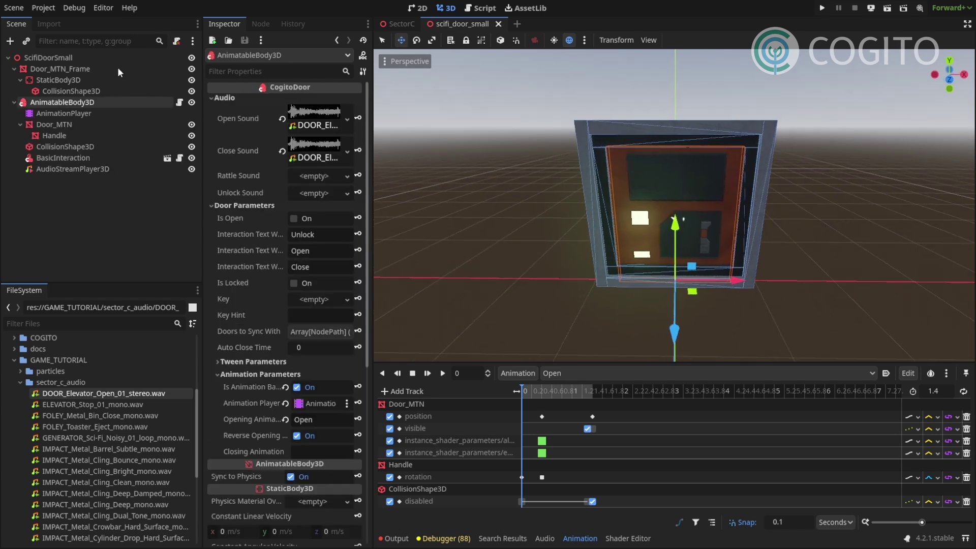
- In SectorC, instance scifi_door_small.tscn under Door_MTN_Frame6
click(393, 23)
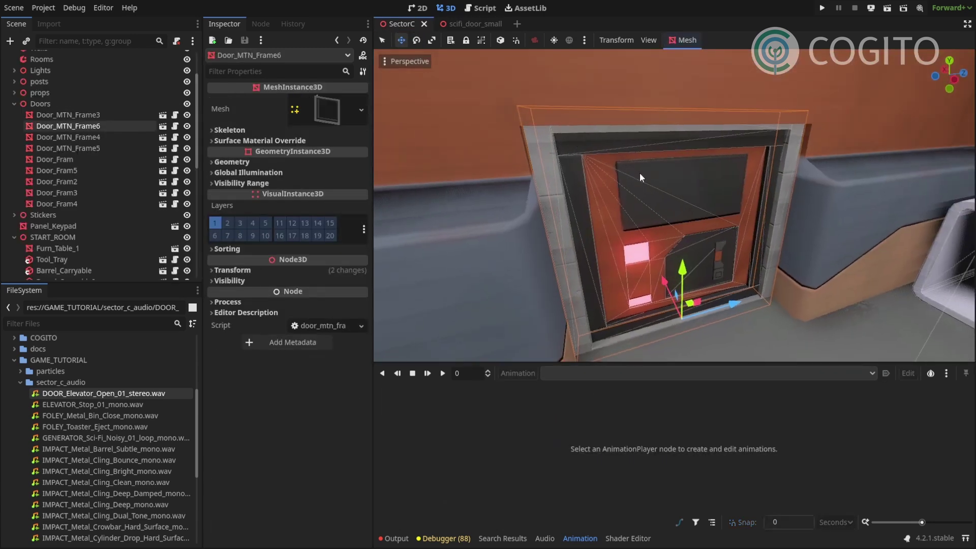
click(76, 136)
click(79, 126)
middle_drag(713, 253, 694, 251)
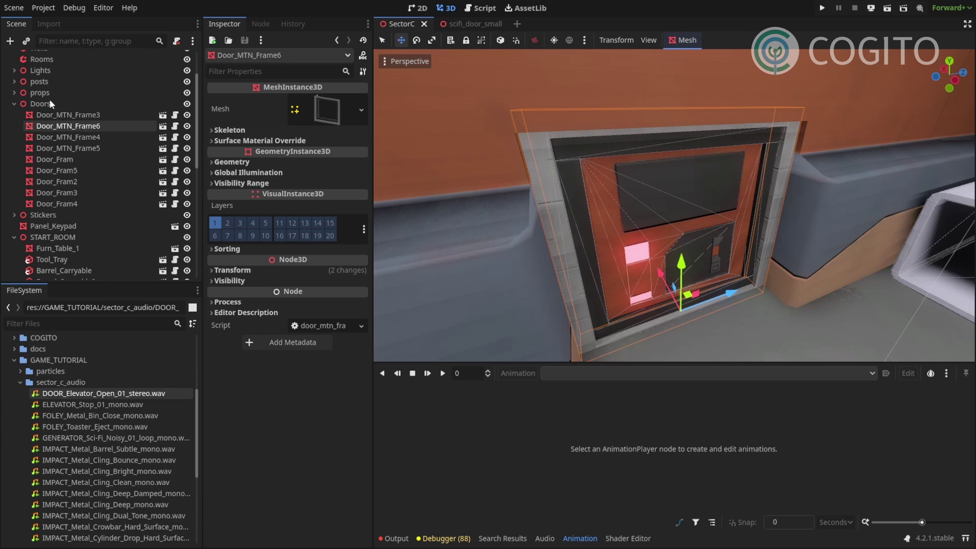
click(26, 40)
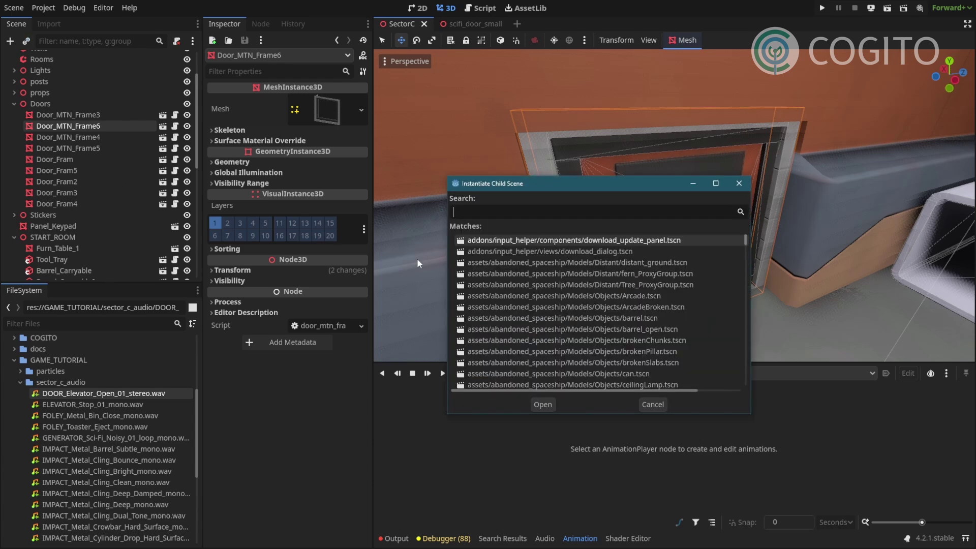
text(scifi_)
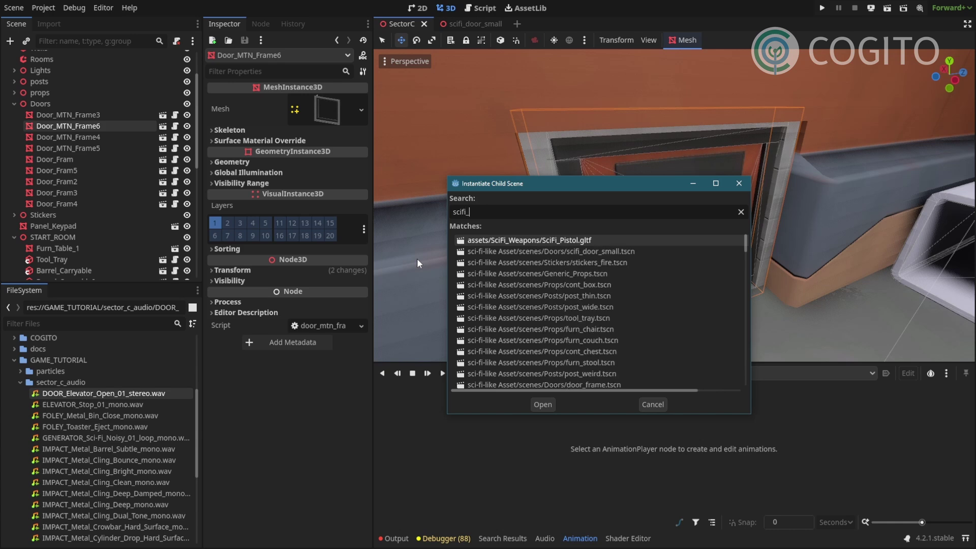
key(BackSpace)
text(door)
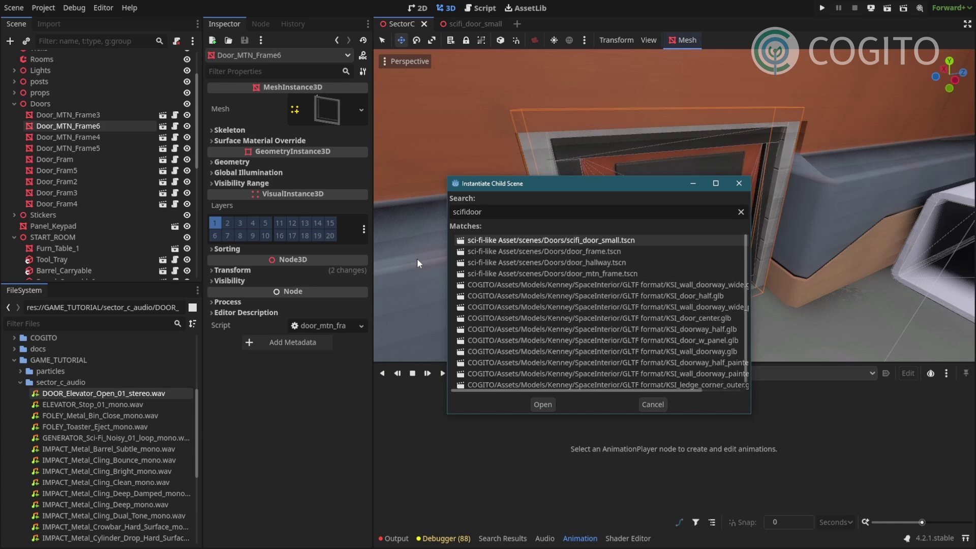
key(Return)
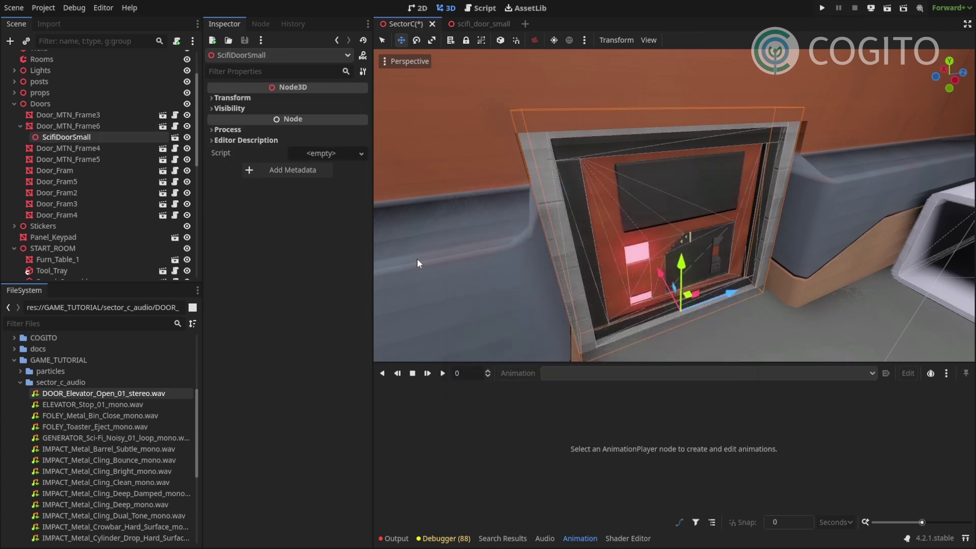
- Move ScifiDoorSmall directly under Doors and delete Door_MTN_Frame6
scroll(752, 255, down, 3)
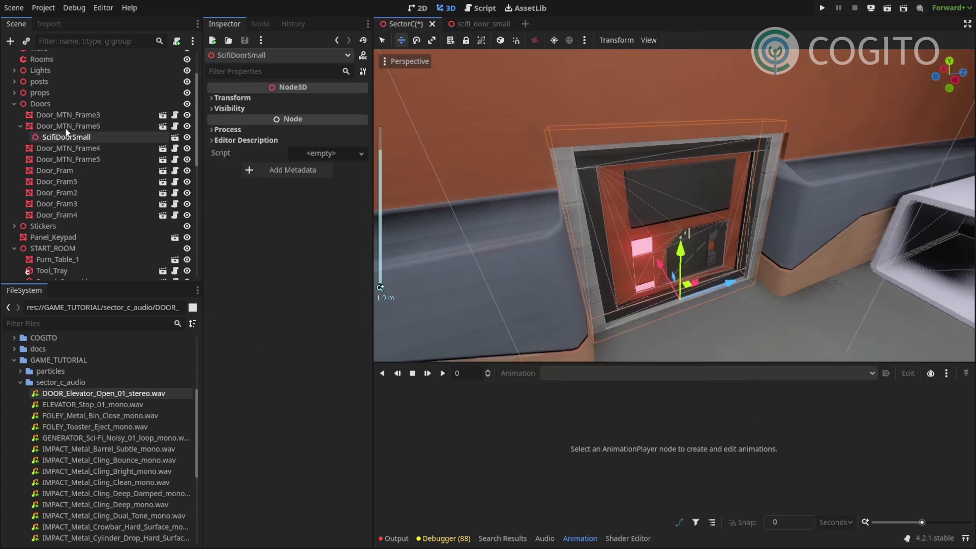
middle_drag(627, 201, 697, 191)
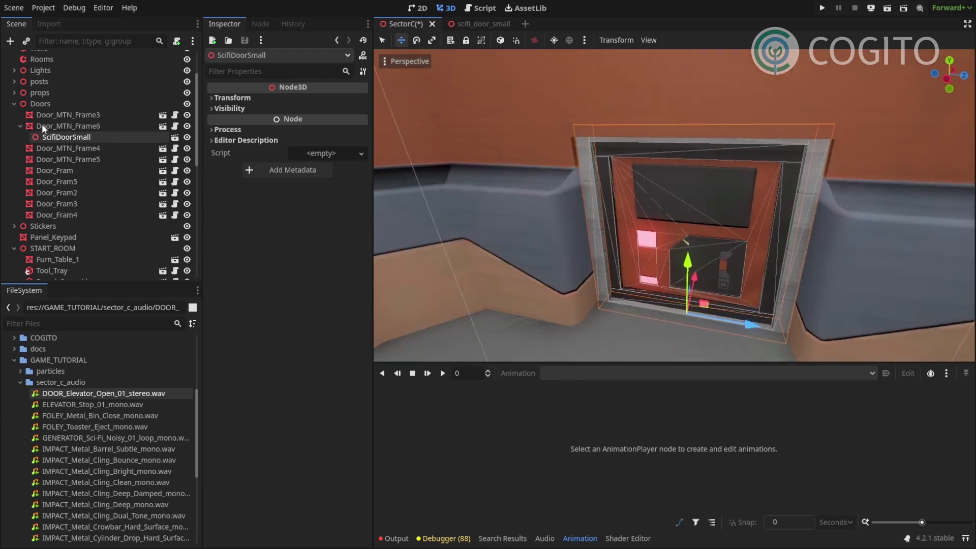
drag(57, 136, 57, 121)
click(61, 137)
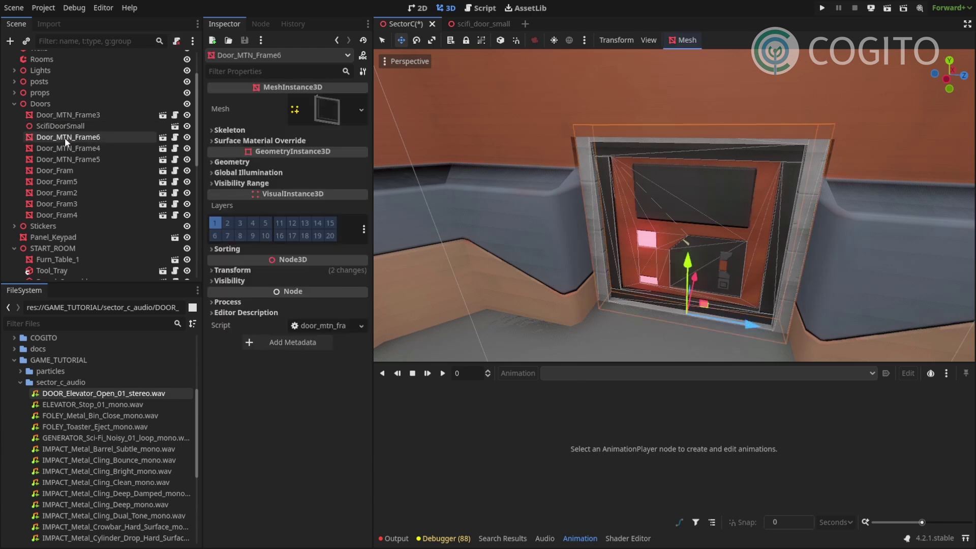
key(Delete)
key(Return)
middle_drag(585, 215, 394, 195)
click(59, 127)
mouse_move(639, 199)
middle_down()
mouse_move(724, 188)
mouse_move(529, 187)
mouse_move(655, 142)
mouse_move(693, 176)
mouse_move(639, 191)
middle_up()
scroll(639, 190, down, 2)
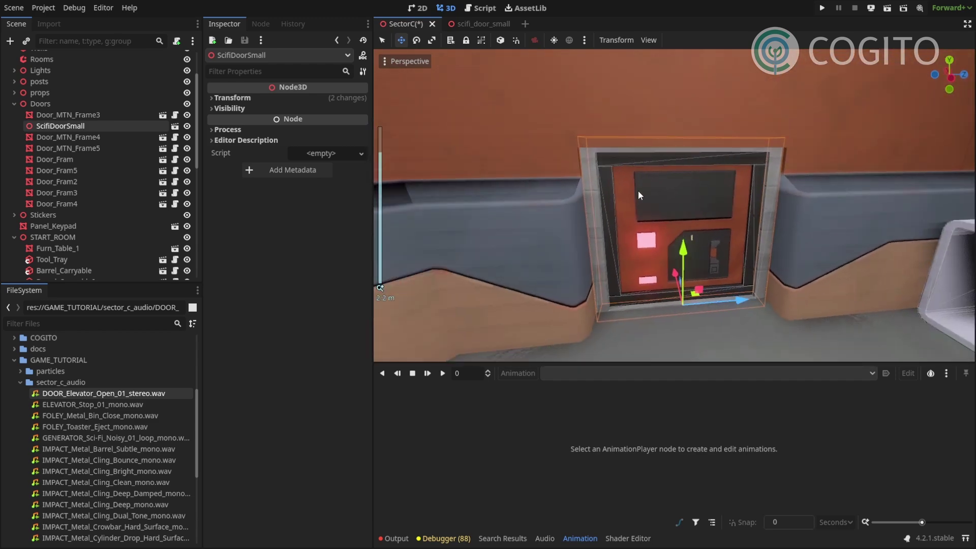
- Run SectorC and walk up to open the sci-fi door
click(886, 10)
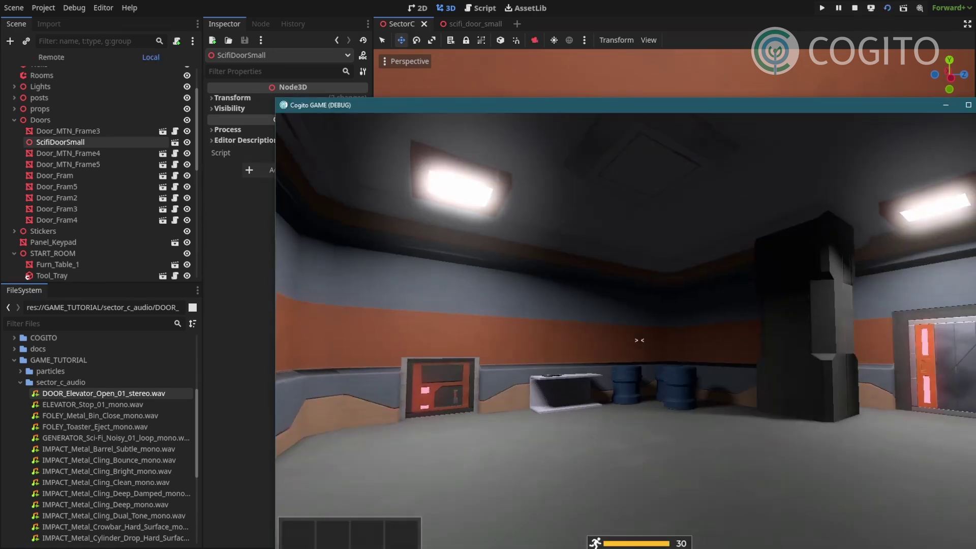
key(Escape)
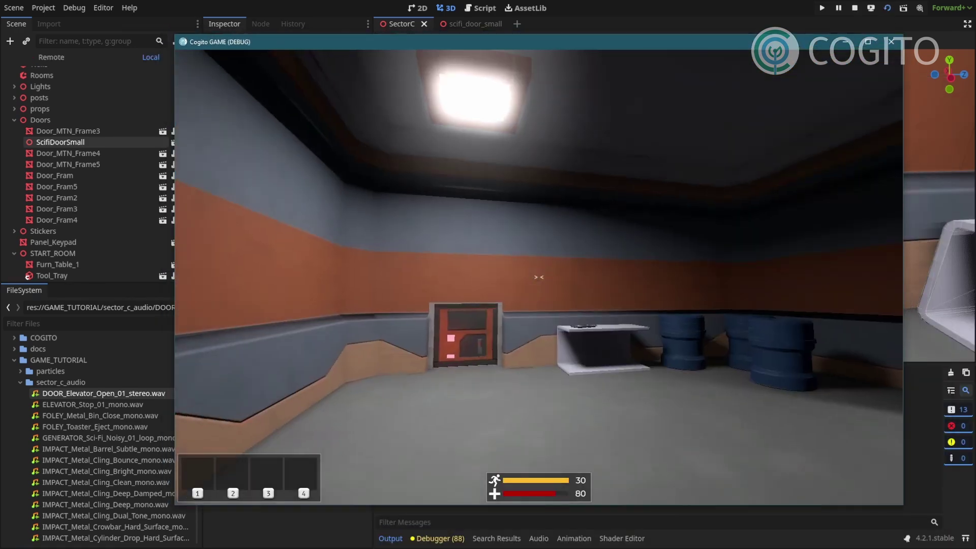
key(w)
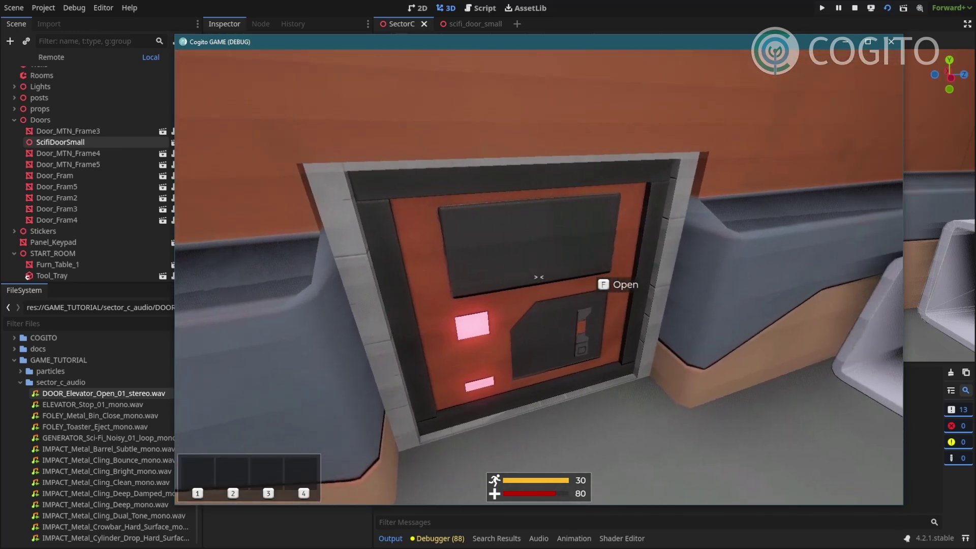
key(w)
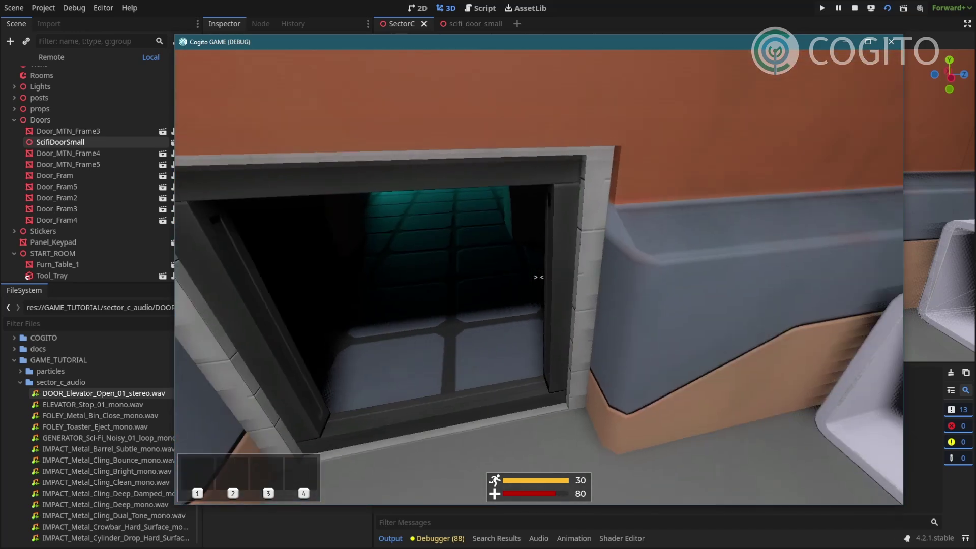
- Walk into the open doorway and back out, then bring up the pause menu
key(w)
key(a)
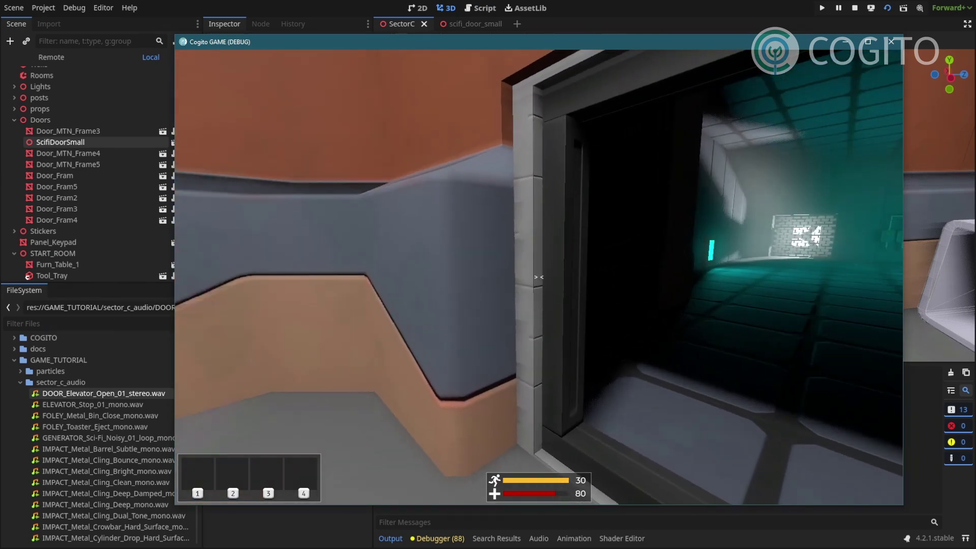
key(w)
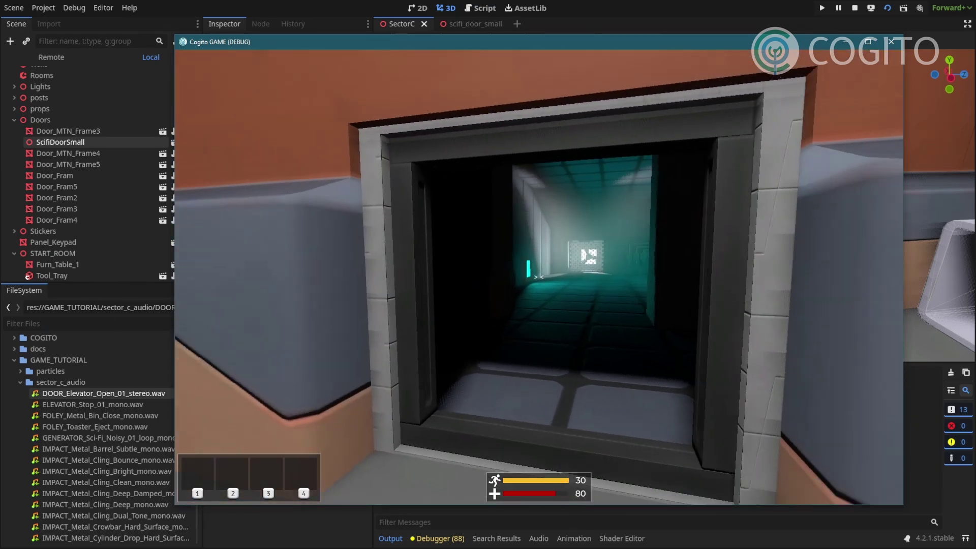
key(w)
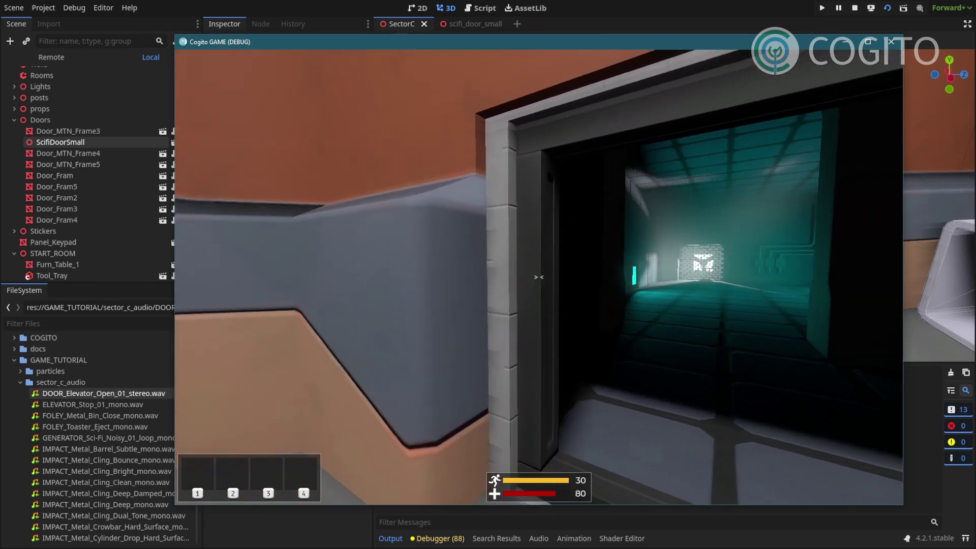
key(w)
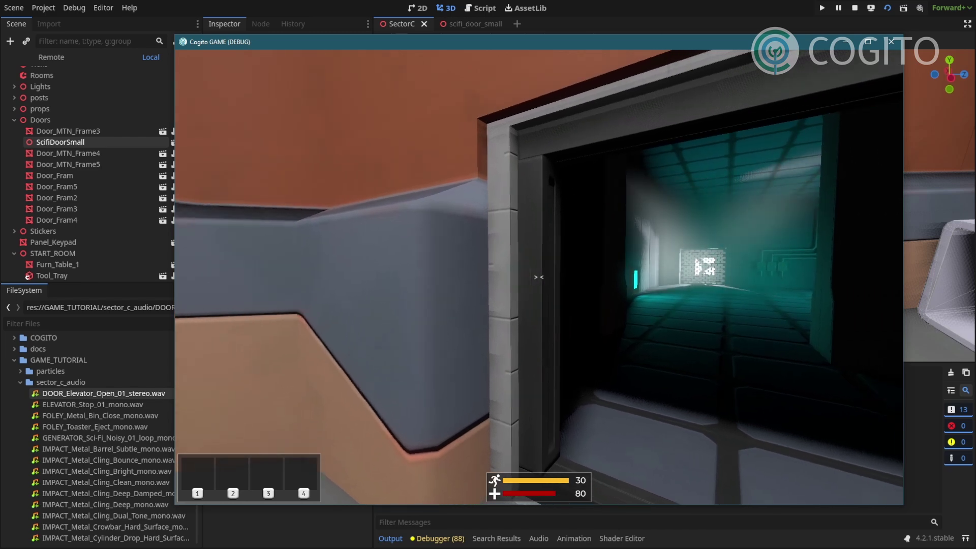
key(s)
key(w)
key(w)
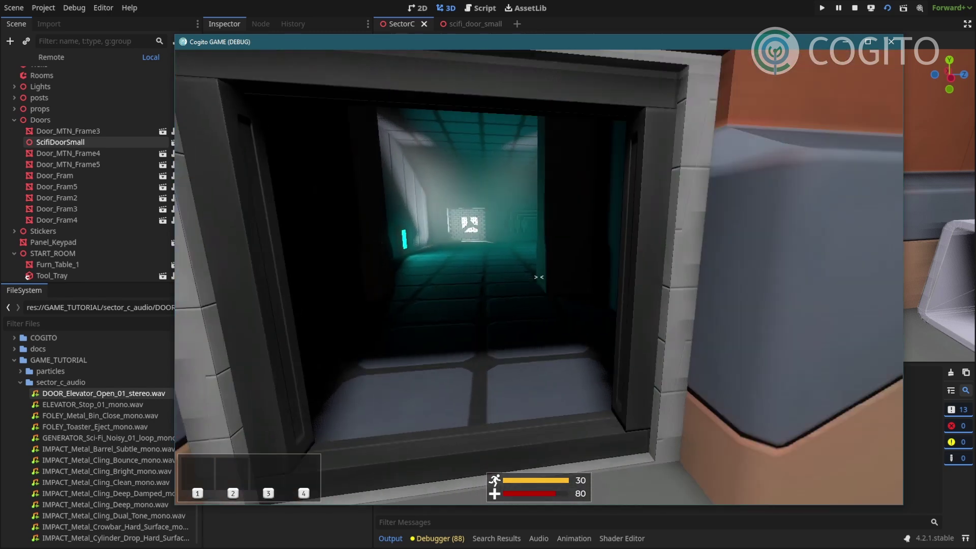
key(s)
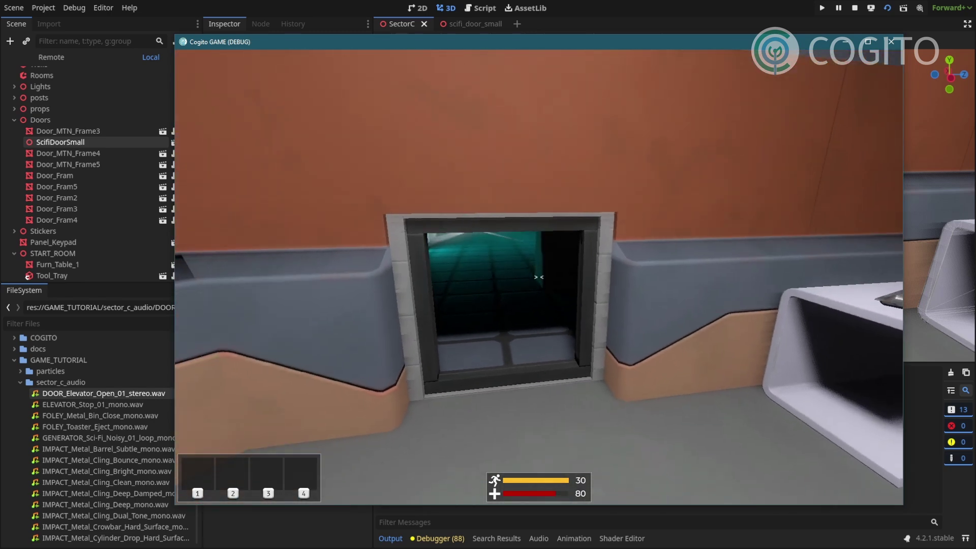
key(Escape)
- Quit the test, set the sci-fi door's Auto Close Time to 4, save, and rerun SectorC
click(548, 323)
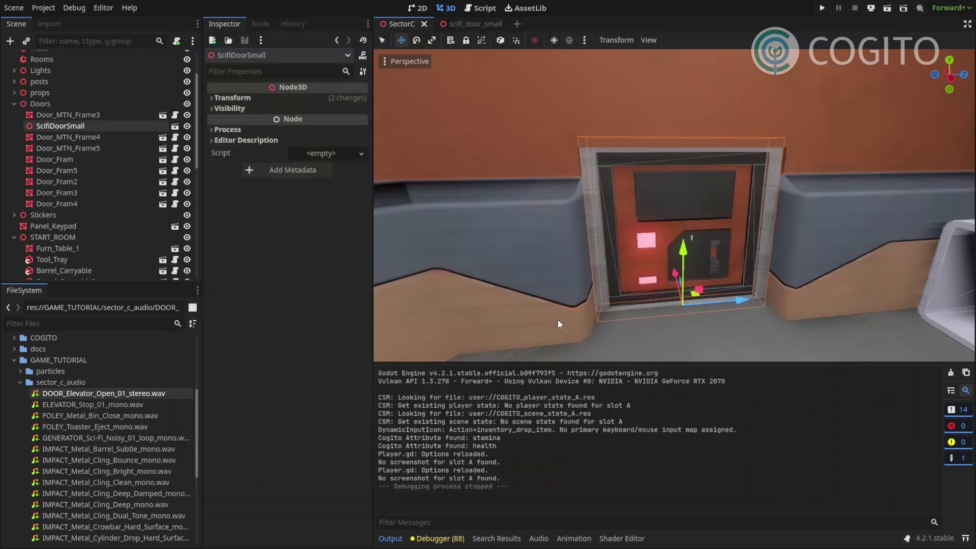
click(174, 127)
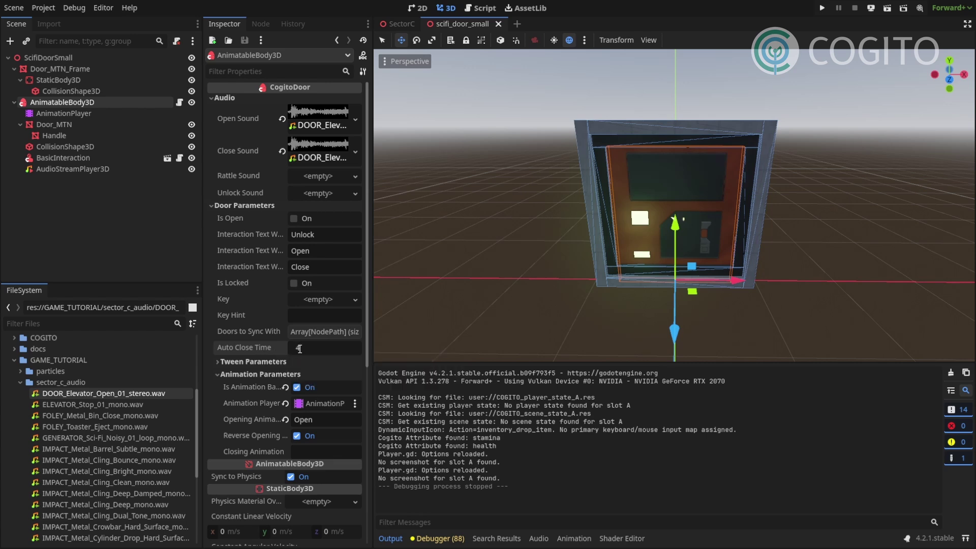
key(ctrl+s)
click(398, 24)
click(887, 9)
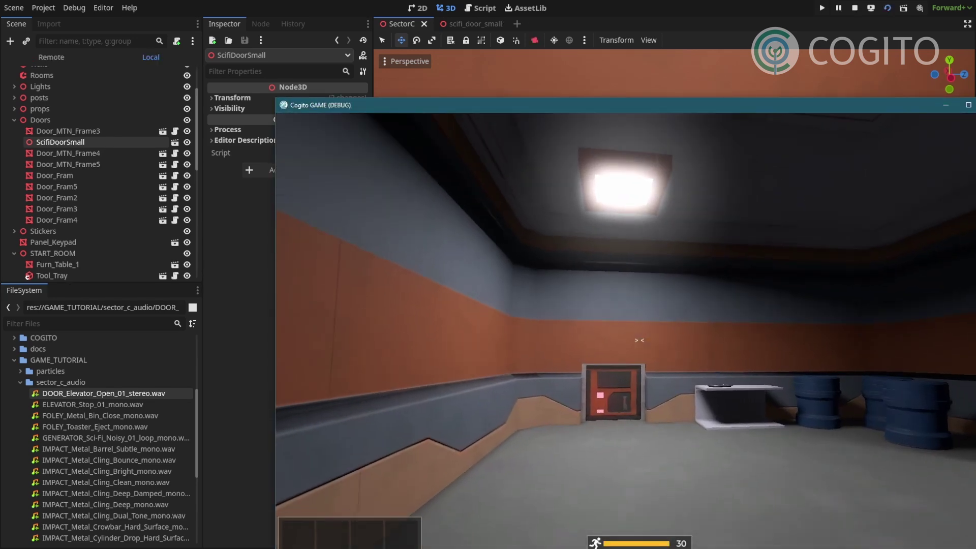
- Open the door with F, watch it close by itself, reopen it and walk into the corridor
key(w)
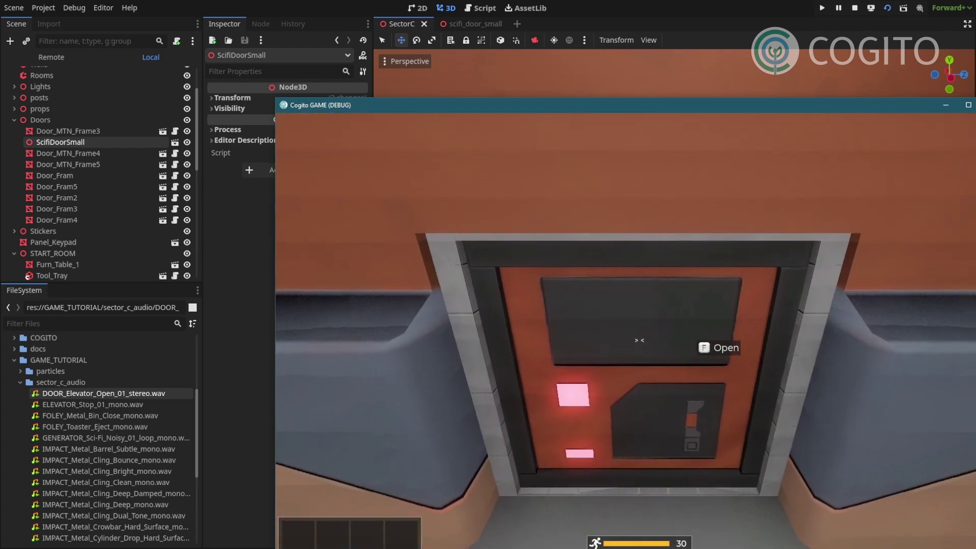
key(f)
key(w)
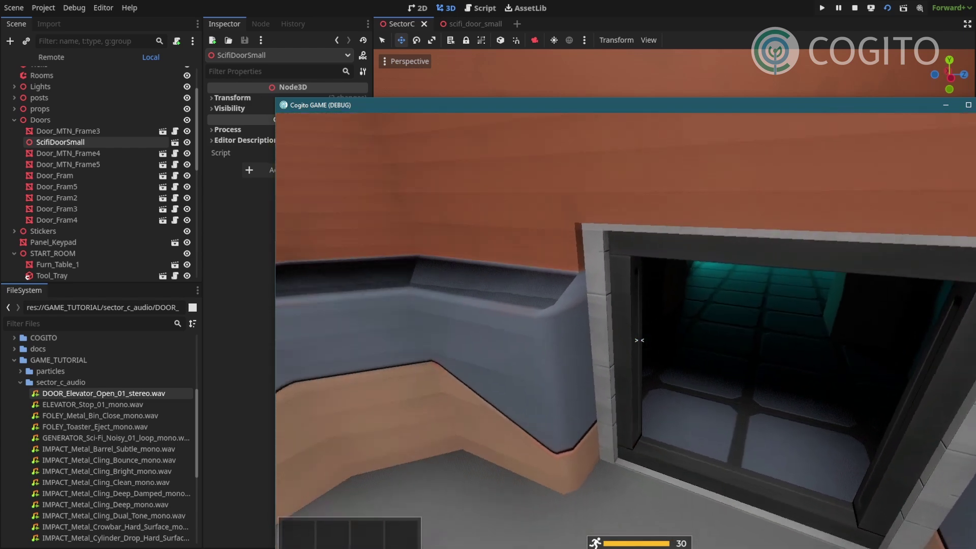
key(d)
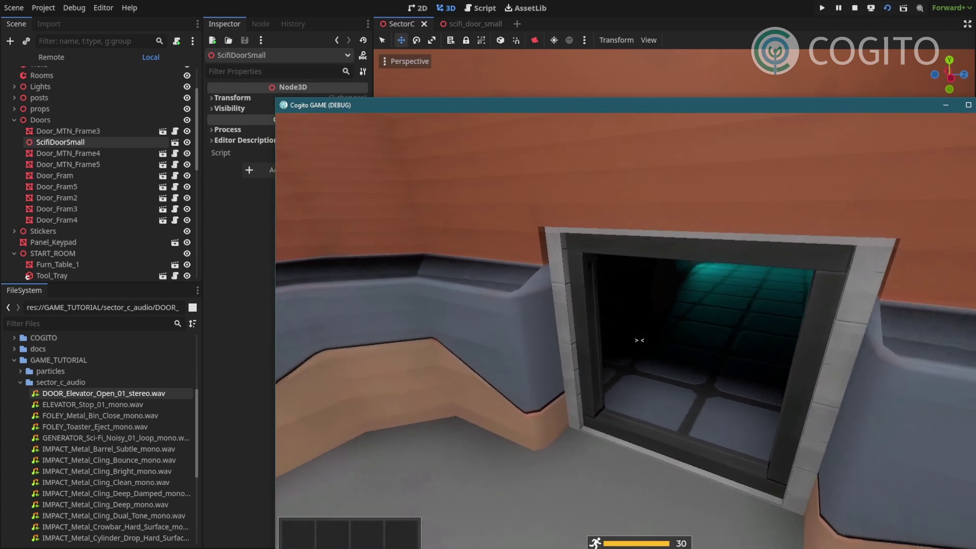
key(f)
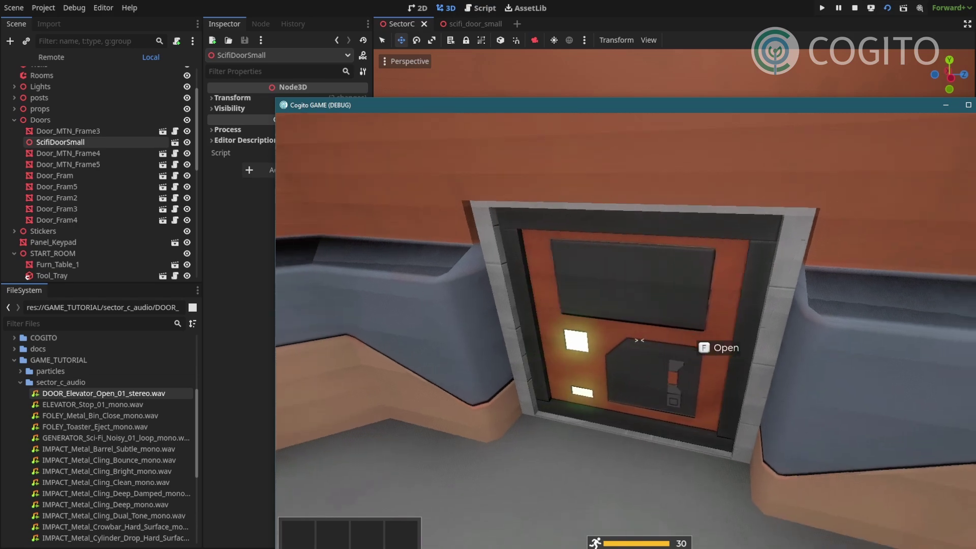
key(w)
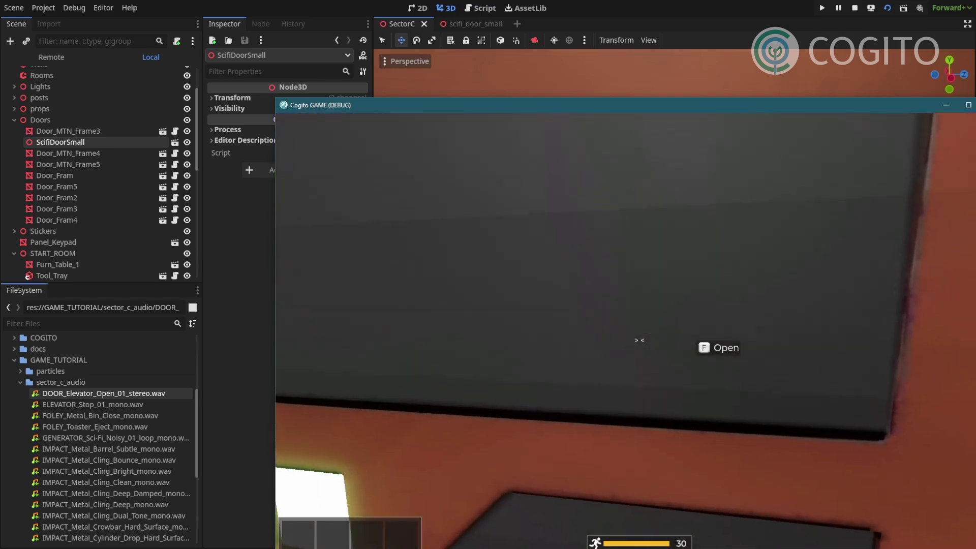
key(s)
key(f)
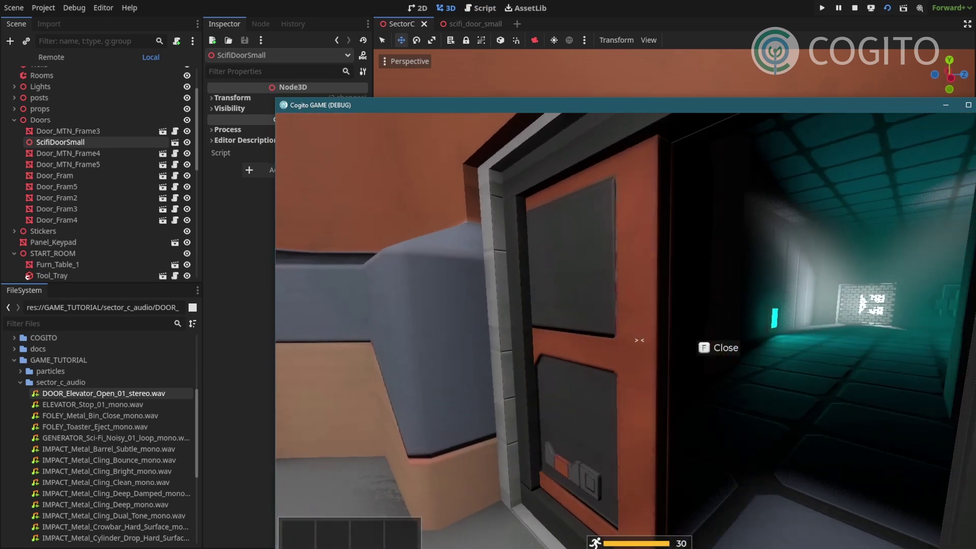
key(w)
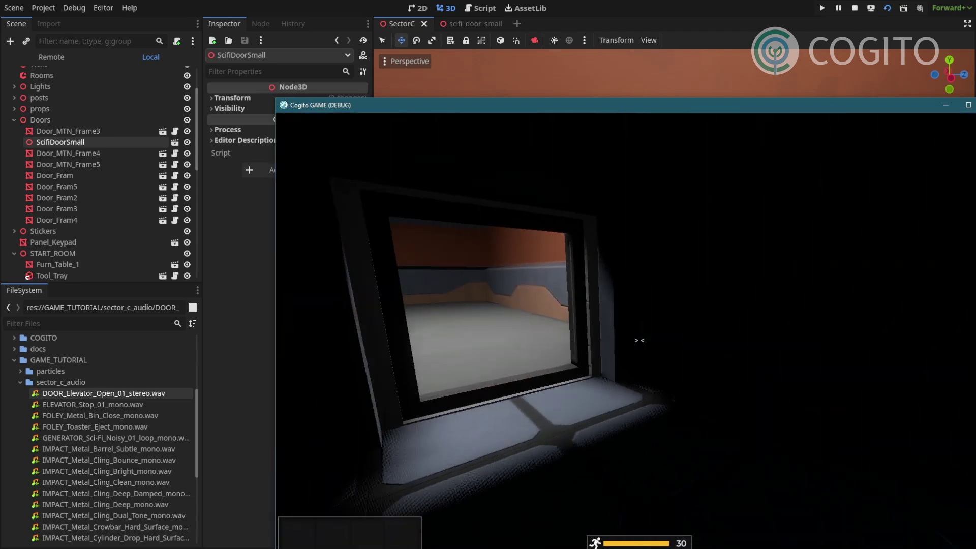
key(s)
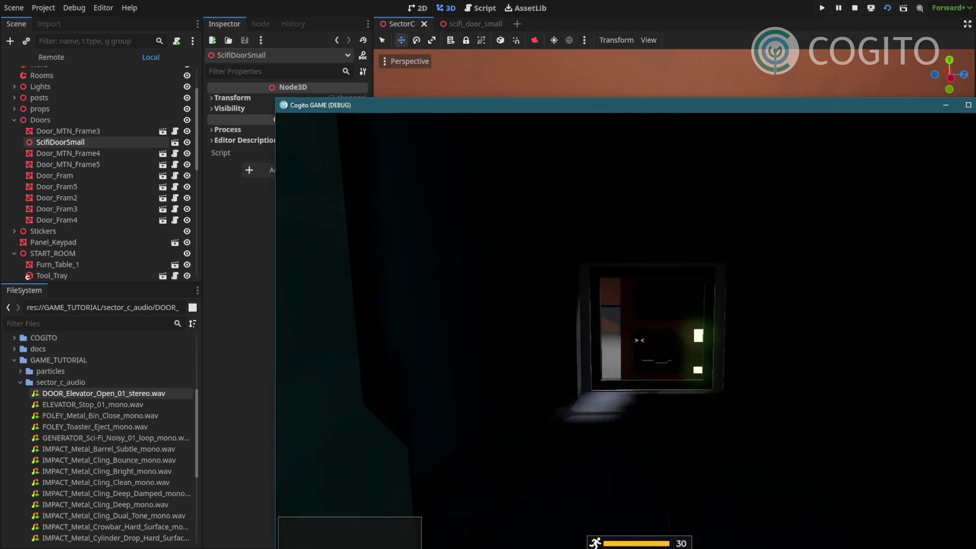
key(w)
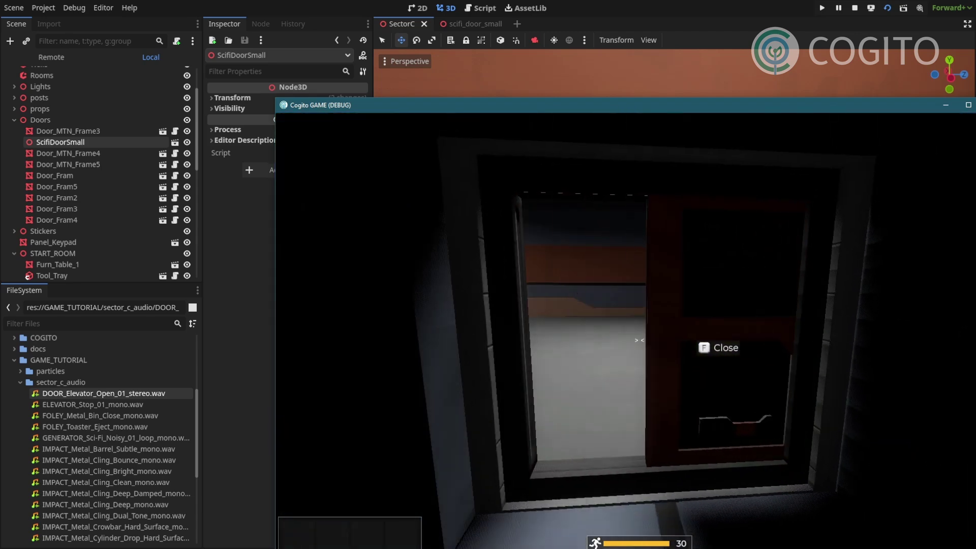